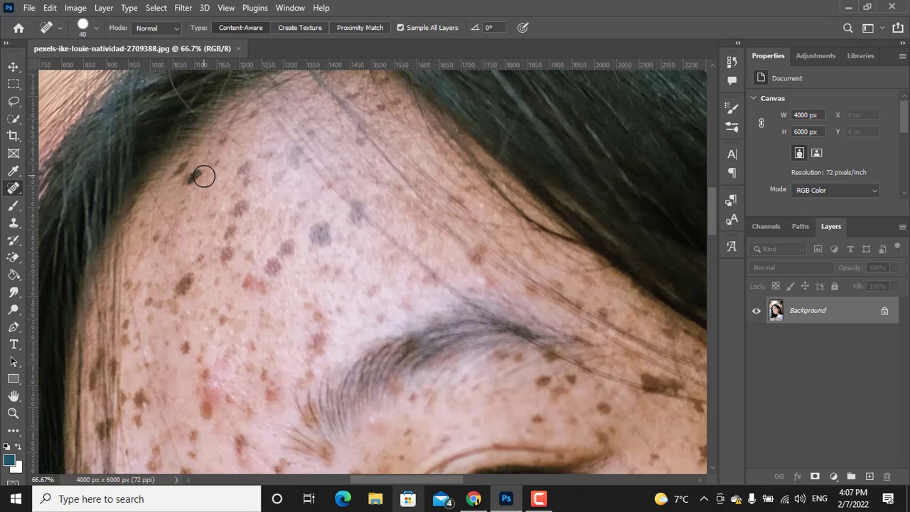
Remove the large dark spots on the upper forehead near the hairline with the 40-pixel Spot Healing Brush.
{"action": "mouse_move", "coordinate": [202, 169]}
{"action": "left_mouse_down"}
{"action": "mouse_move", "coordinate": [179, 177]}
{"action": "mouse_move", "coordinate": [215, 161]}
{"action": "mouse_move", "coordinate": [227, 135]}
{"action": "mouse_move", "coordinate": [246, 207]}
{"action": "left_mouse_up"}
{"action": "left_click", "coordinate": [241, 202]}
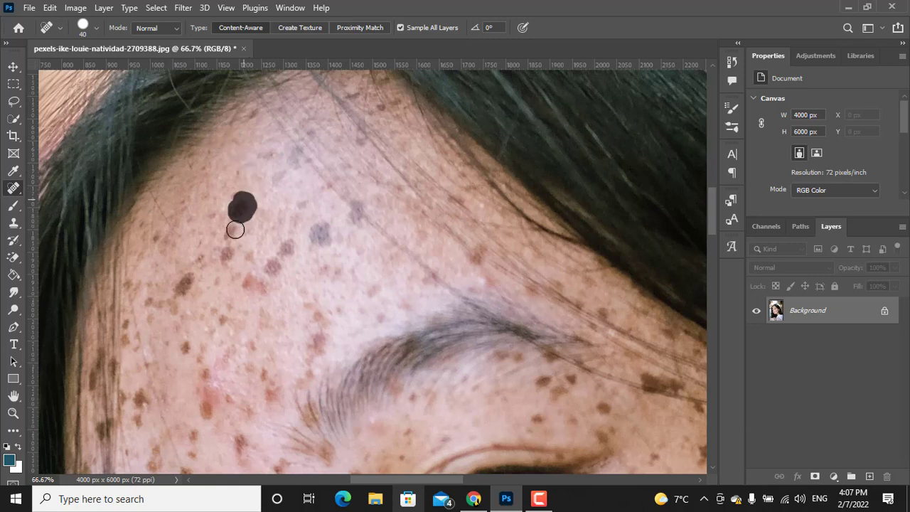
{"action": "left_click", "coordinate": [232, 231]}
{"action": "left_click", "coordinate": [227, 249]}
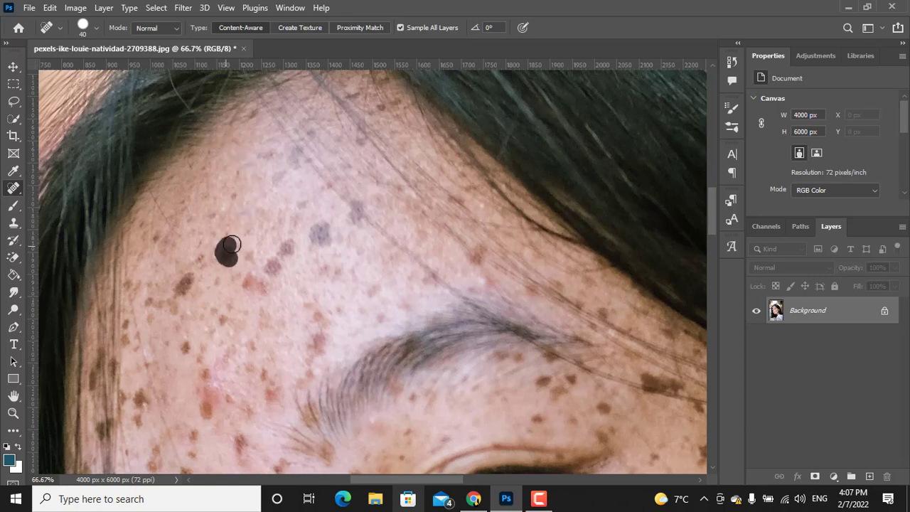
{"action": "left_click", "coordinate": [189, 276]}
{"action": "left_click_drag", "start_coordinate": [184, 290], "coordinate": [175, 300]}
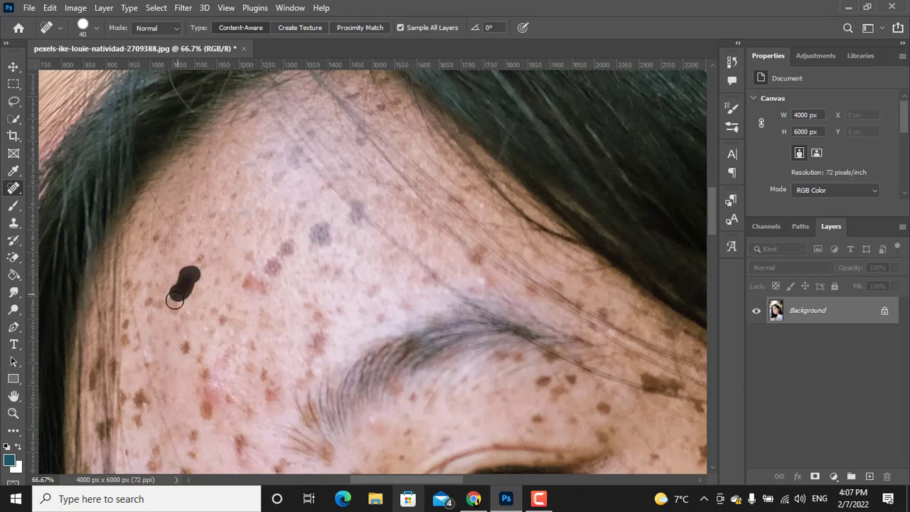
{"action": "left_click", "coordinate": [174, 308]}
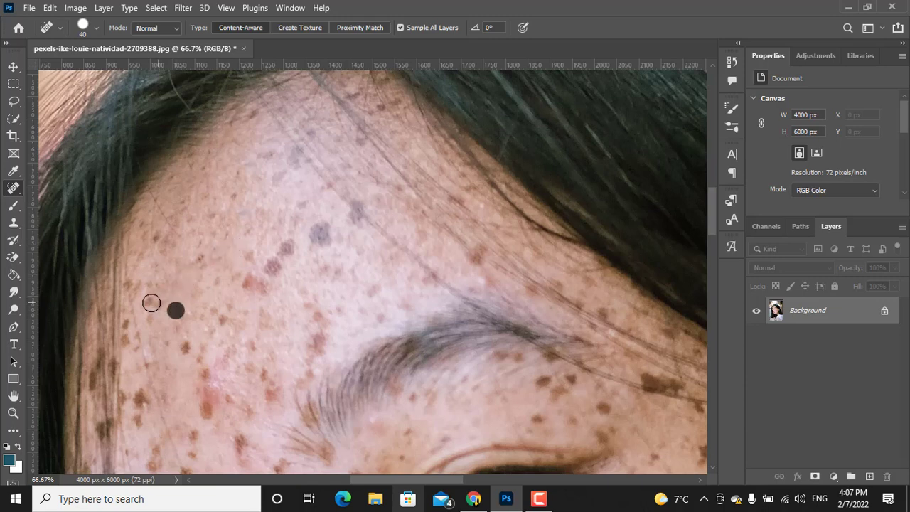
{"action": "left_click", "coordinate": [154, 305]}
{"action": "left_click", "coordinate": [150, 313]}
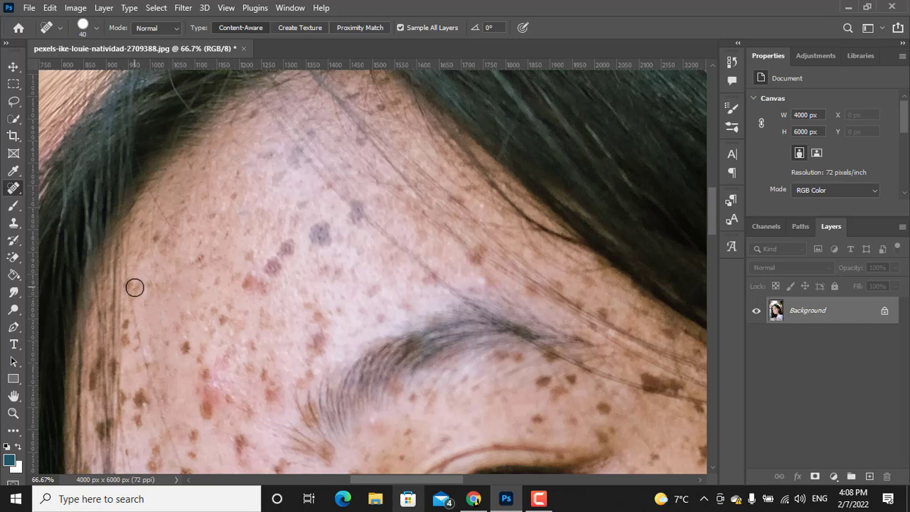
Heal the small scattered freckles on the side of the forehead beside the hair.
{"action": "left_click", "coordinate": [141, 286]}
{"action": "left_click", "coordinate": [200, 240]}
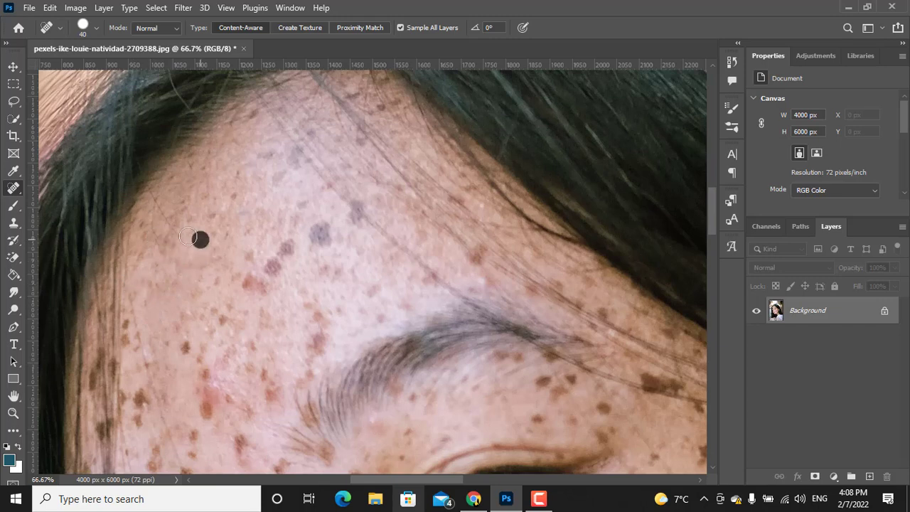
{"action": "left_click", "coordinate": [212, 213]}
{"action": "left_click", "coordinate": [225, 234]}
{"action": "left_click", "coordinate": [217, 280]}
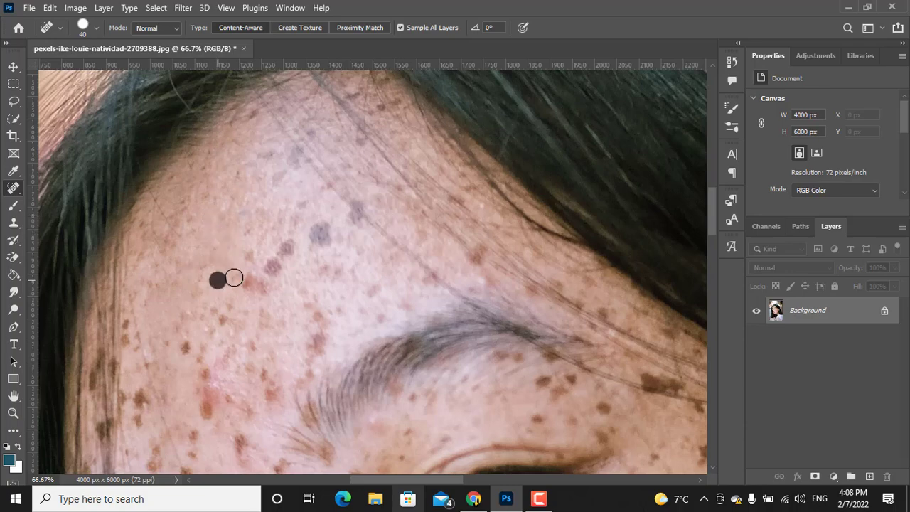
Heal the remaining spots across the middle of the forehead and above the inner end of the eyebrow.
{"action": "left_click", "coordinate": [266, 155]}
{"action": "left_click_drag", "start_coordinate": [190, 373], "coordinate": [217, 403]}
{"action": "scroll", "coordinate": [183, 337], "scroll_direction": "down", "scroll_amount": 5}
{"action": "left_click", "coordinate": [328, 332]}
{"action": "scroll", "coordinate": [350, 199], "scroll_direction": "up", "scroll_amount": 6}
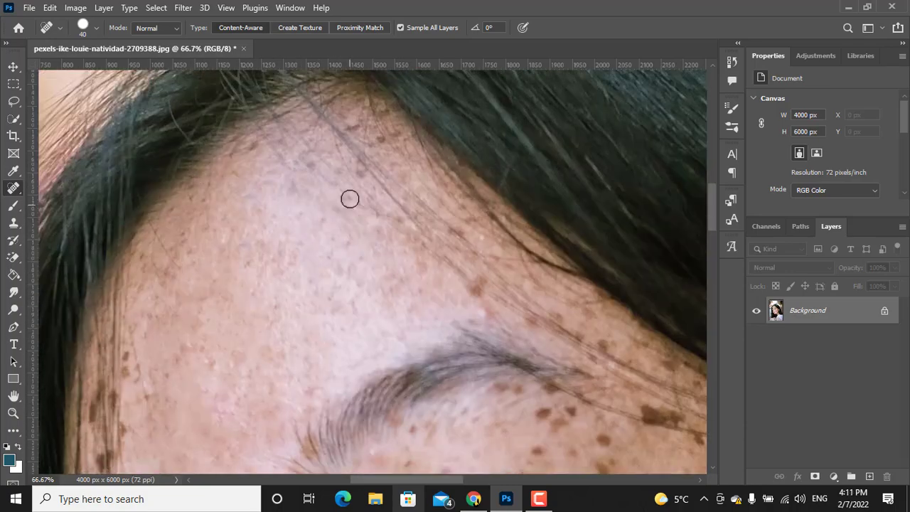
Heal the blemishes around the eye partly covered by hair strands, using a 20-pixel healing brush for the fine spots.
{"action": "scroll", "coordinate": [349, 199], "scroll_direction": "down", "scroll_amount": 5}
{"action": "key", "text": "ctrl+plus"}
{"action": "key", "text": "ctrl+plus"}
{"action": "left_click_drag", "start_coordinate": [490, 253], "coordinate": [518, 258]}
{"action": "left_click", "coordinate": [270, 285]}
{"action": "scroll", "coordinate": [270, 307], "scroll_direction": "down", "scroll_amount": 5}
{"action": "mouse_move", "coordinate": [345, 290]}
{"action": "left_mouse_down"}
{"action": "mouse_move", "coordinate": [354, 333]}
{"action": "mouse_move", "coordinate": [371, 315]}
{"action": "left_mouse_up"}
{"action": "scroll", "coordinate": [355, 334], "scroll_direction": "down", "scroll_amount": 5}
{"action": "scroll", "coordinate": [532, 265], "scroll_direction": "up", "scroll_amount": 4}
{"action": "key", "text": "ctrl+minus"}
{"action": "left_click_drag", "start_coordinate": [457, 290], "coordinate": [453, 281]}
{"action": "scroll", "coordinate": [453, 281], "scroll_direction": "up", "scroll_amount": 5}
{"action": "left_click", "coordinate": [406, 106]}
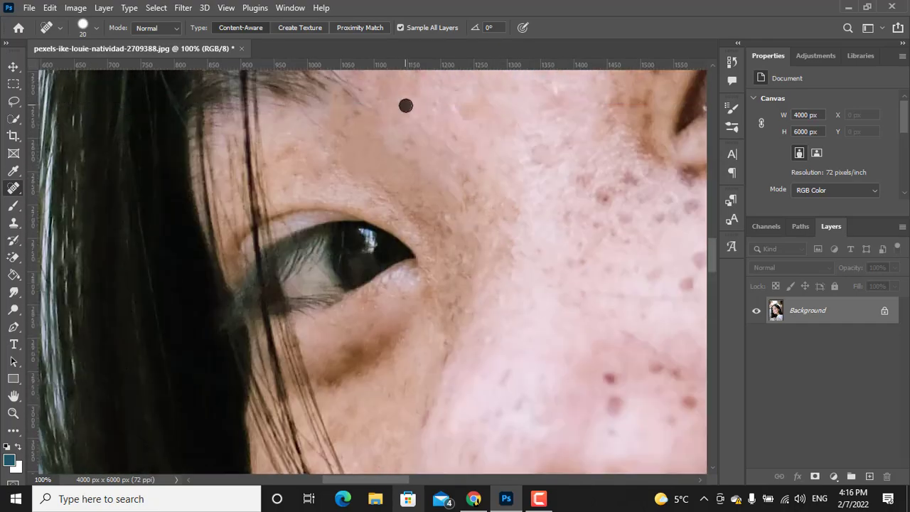
Heal the freckles across the nose and the skin beside it, enlarging the healing brush to 30 pixels.
{"action": "scroll", "coordinate": [406, 106], "scroll_direction": "right", "scroll_amount": 5}
{"action": "left_click_drag", "start_coordinate": [315, 319], "coordinate": [321, 319]}
{"action": "scroll", "coordinate": [346, 274], "scroll_direction": "down", "scroll_amount": 5}
{"action": "key", "text": "bracketright"}
{"action": "key", "text": "bracketright"}
{"action": "left_click_drag", "start_coordinate": [449, 364], "coordinate": [514, 379]}
{"action": "left_click_drag", "start_coordinate": [534, 340], "coordinate": [534, 358]}
{"action": "scroll", "coordinate": [502, 353], "scroll_direction": "up", "scroll_amount": 6}
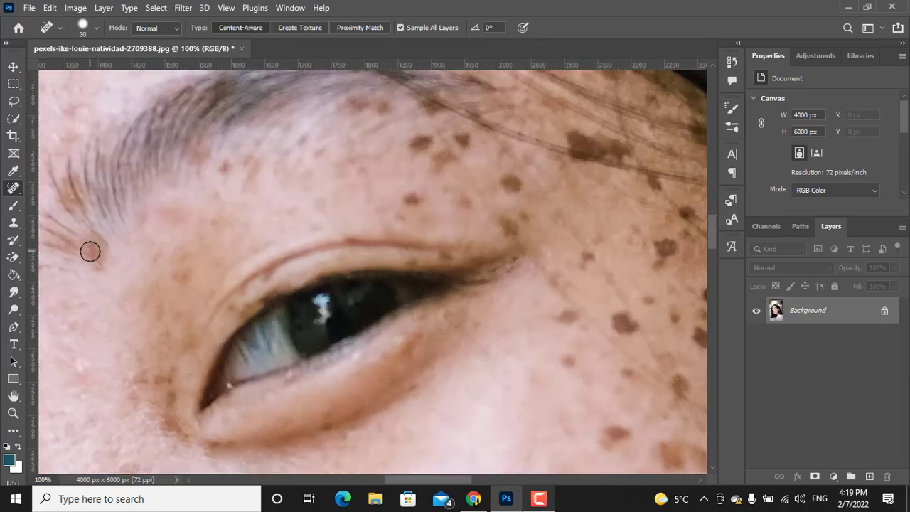
Heal the freckles around the uncovered eye and down to the mouth corner, enlarging the healing brush to 35 pixels.
{"action": "scroll", "coordinate": [325, 252], "scroll_direction": "up", "scroll_amount": 3}
{"action": "scroll", "coordinate": [425, 268], "scroll_direction": "right", "scroll_amount": 5}
{"action": "left_click", "coordinate": [425, 268]}
{"action": "scroll", "coordinate": [360, 356], "scroll_direction": "down", "scroll_amount": 6}
{"action": "key", "text": "bracketright"}
{"action": "scroll", "coordinate": [359, 356], "scroll_direction": "down", "scroll_amount": 6}
{"action": "left_click", "coordinate": [297, 382]}
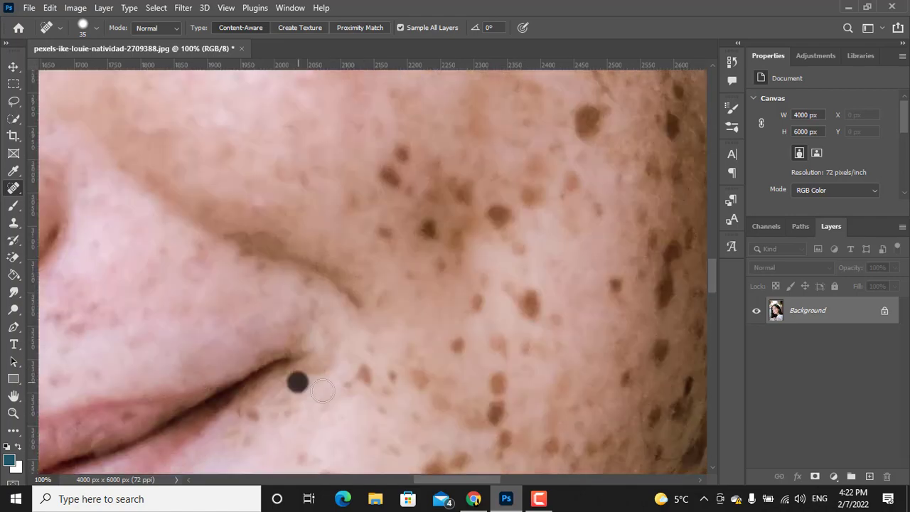
Heal the dark freckles along the outer cheek between the mouth corner and the hair.
{"action": "scroll", "coordinate": [483, 280], "scroll_direction": "up", "scroll_amount": 6}
{"action": "scroll", "coordinate": [483, 280], "scroll_direction": "right", "scroll_amount": 5}
{"action": "left_click", "coordinate": [348, 380]}
{"action": "scroll", "coordinate": [376, 313], "scroll_direction": "down", "scroll_amount": 5}
{"action": "scroll", "coordinate": [376, 313], "scroll_direction": "down", "scroll_amount": 4}
{"action": "left_click_drag", "start_coordinate": [462, 271], "coordinate": [463, 311]}
{"action": "scroll", "coordinate": [404, 334], "scroll_direction": "down", "scroll_amount": 5}
{"action": "left_click", "coordinate": [404, 334]}
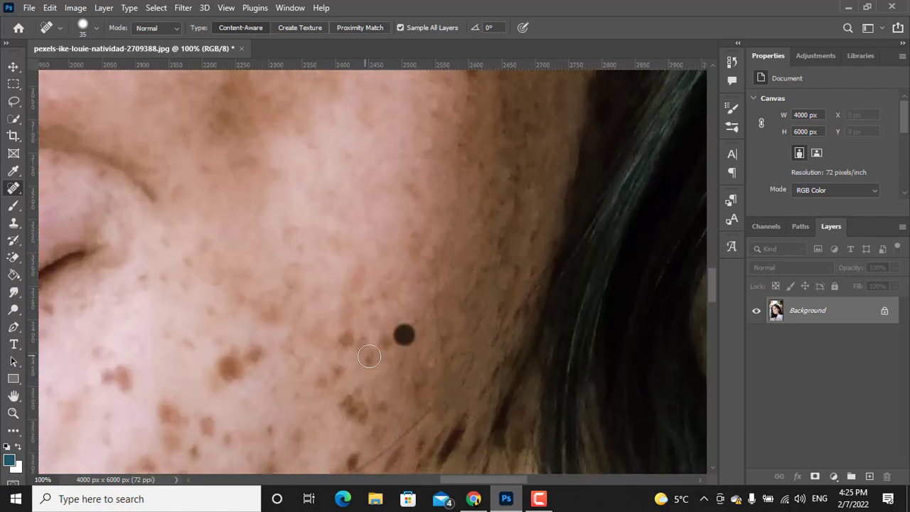
Heal the remaining freckles on the lower cheek and chin.
{"action": "scroll", "coordinate": [369, 357], "scroll_direction": "down", "scroll_amount": 4}
{"action": "left_click", "coordinate": [111, 301]}
{"action": "key", "text": "ctrl+minus"}
{"action": "scroll", "coordinate": [398, 320], "scroll_direction": "left", "scroll_amount": 5}
{"action": "left_click_drag", "start_coordinate": [431, 352], "coordinate": [419, 365]}
{"action": "left_click", "coordinate": [264, 301]}
{"action": "scroll", "coordinate": [264, 301], "scroll_direction": "up", "scroll_amount": 3}
Reduce the healing brush to 50 pixels and heal the spots along the jawline beside the neck.
{"action": "key", "text": "bracketleft"}
{"action": "key", "text": "bracketleft"}
{"action": "key", "text": "bracketleft"}
{"action": "key", "text": "bracketleft"}
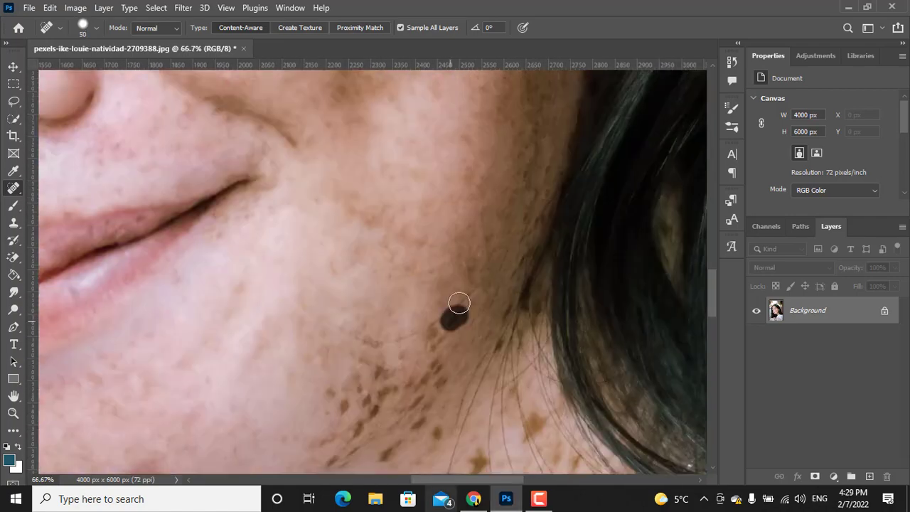
{"action": "scroll", "coordinate": [455, 309], "scroll_direction": "right", "scroll_amount": 3}
{"action": "left_click", "coordinate": [372, 310]}
{"action": "scroll", "coordinate": [453, 105], "scroll_direction": "up", "scroll_amount": 6}
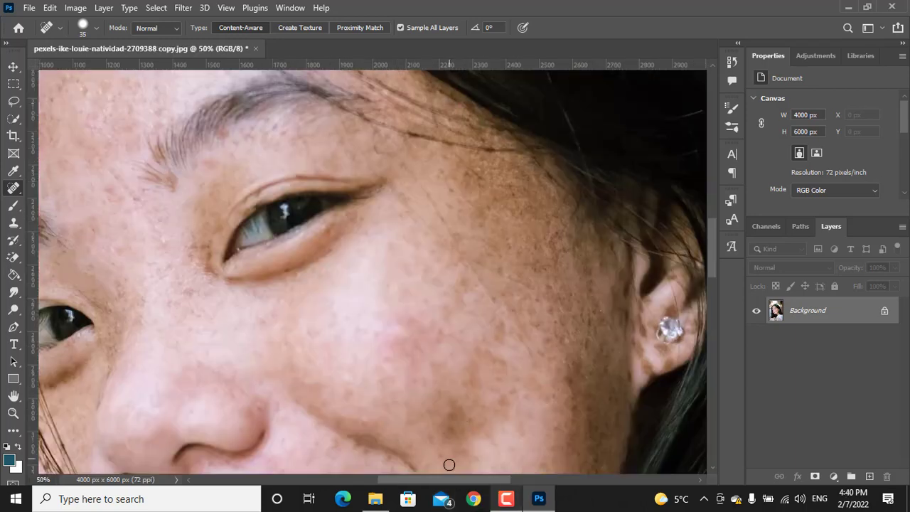
Heal the small blemishes on the ear around the earring with the 35-pixel healing brush.
{"action": "scroll", "coordinate": [449, 465], "scroll_direction": "right", "scroll_amount": 4}
{"action": "left_click", "coordinate": [506, 365]}
{"action": "left_click", "coordinate": [498, 306]}
{"action": "left_click_drag", "start_coordinate": [526, 349], "coordinate": [521, 348]}
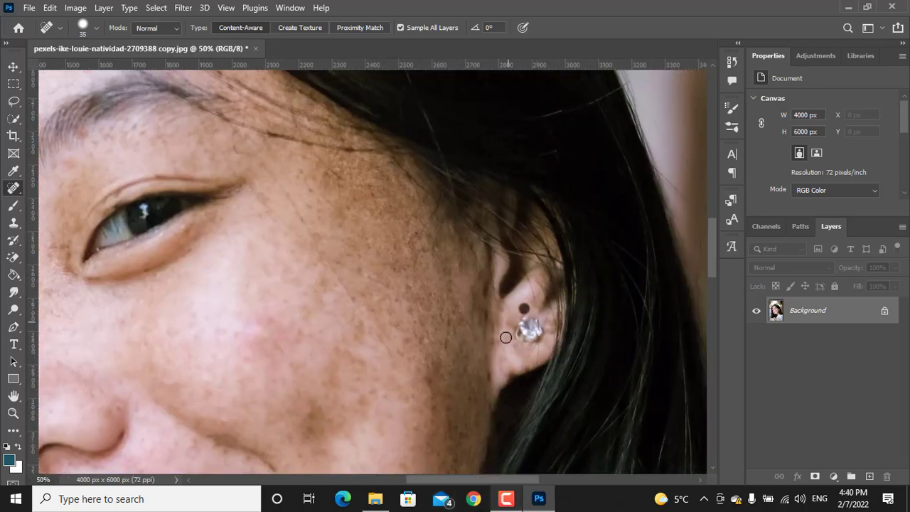
Create an inverted duplicate of the Background layer in the Vivid Light blend mode.
{"action": "key", "text": "ctrl+0"}
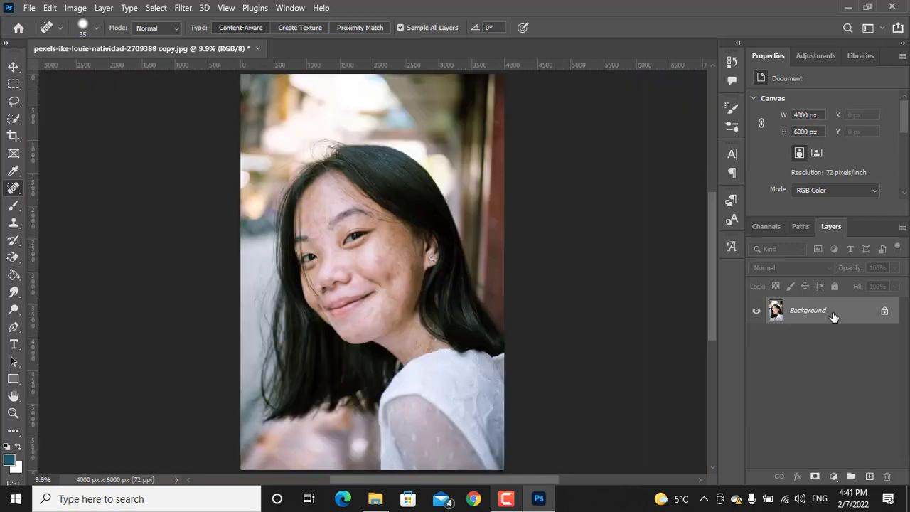
{"action": "left_click_drag", "start_coordinate": [837, 316], "coordinate": [869, 476]}
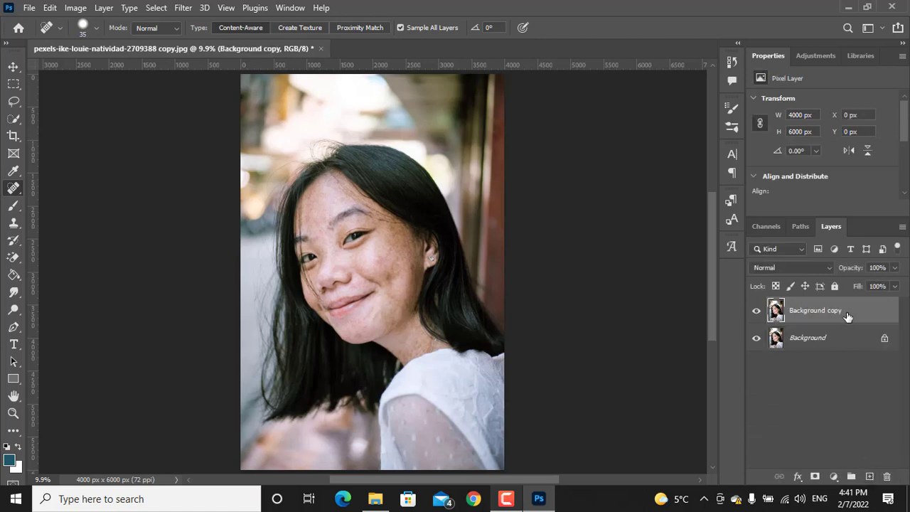
{"action": "key", "text": "ctrl+i"}
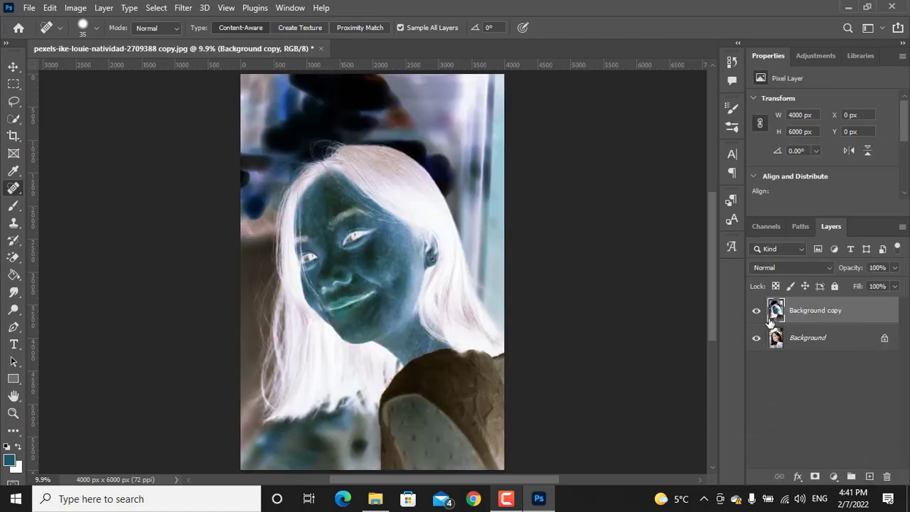
{"action": "left_click", "coordinate": [808, 268]}
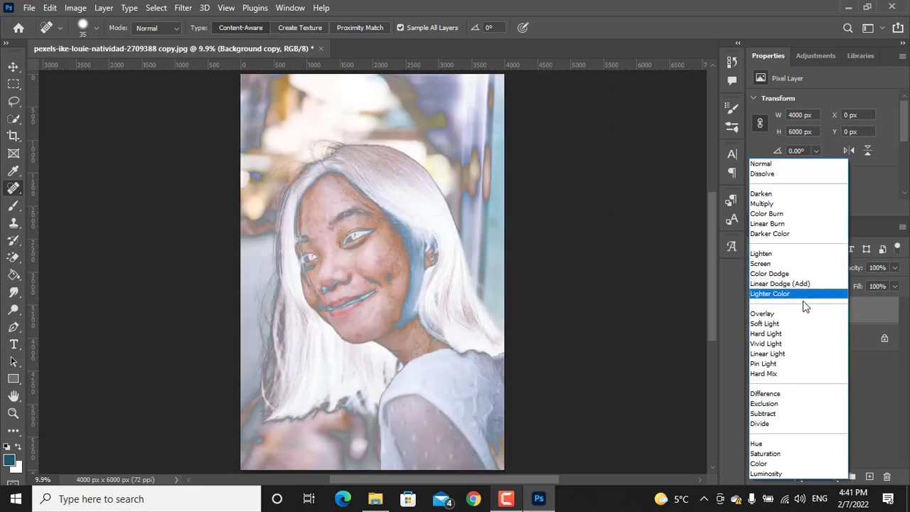
{"action": "left_click", "coordinate": [782, 344]}
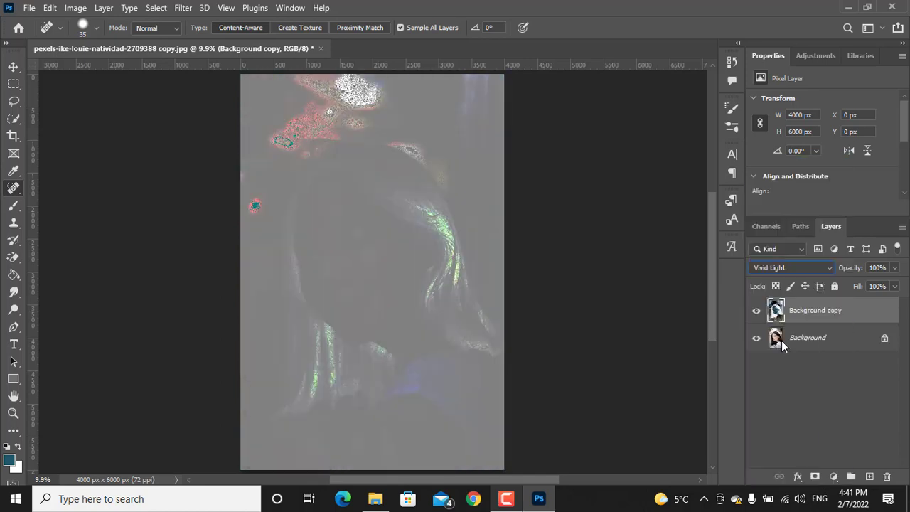
Apply a High Pass filter with a 24-pixel radius to the Background copy layer.
{"action": "left_click", "coordinate": [183, 8]}
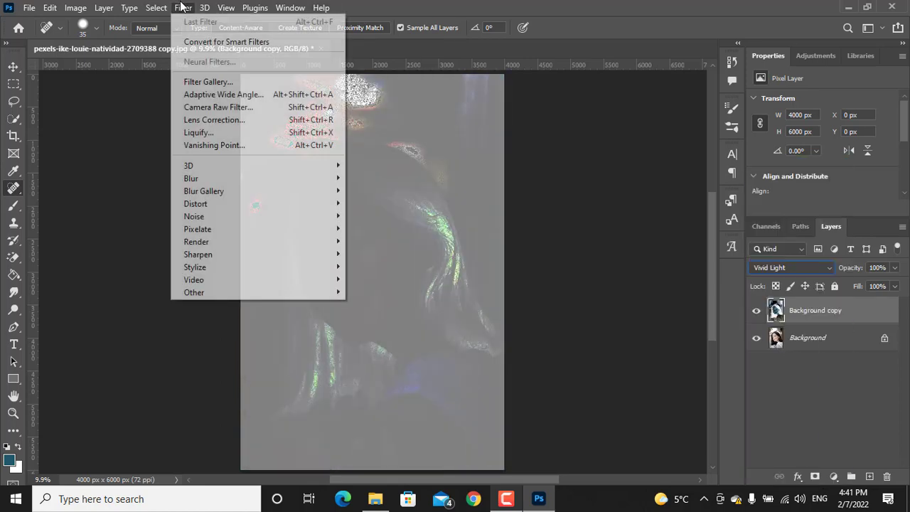
{"action": "mouse_move", "coordinate": [322, 295]}
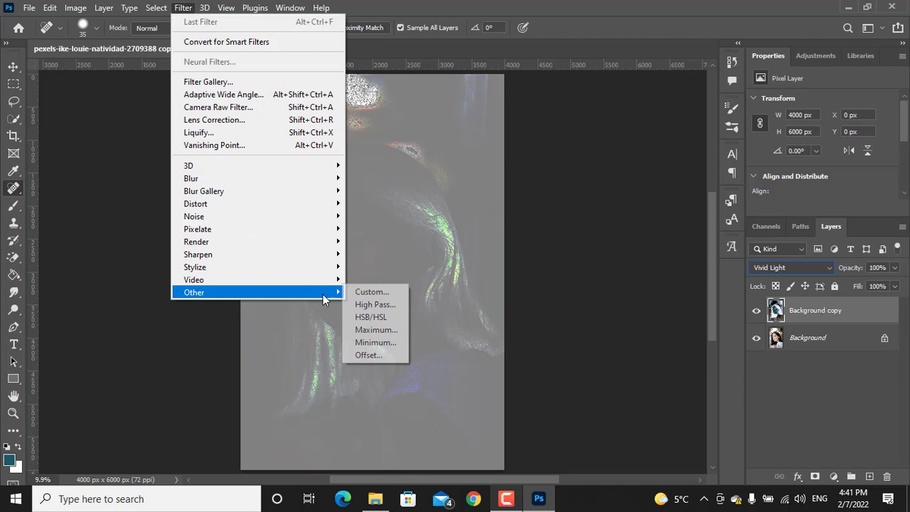
{"action": "left_click", "coordinate": [379, 303]}
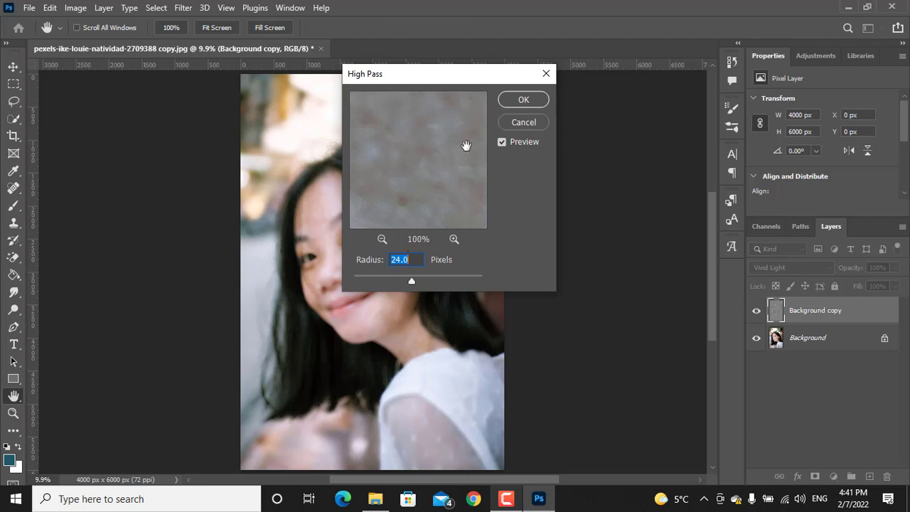
{"action": "left_click", "coordinate": [517, 101]}
{"action": "key", "text": "j"}
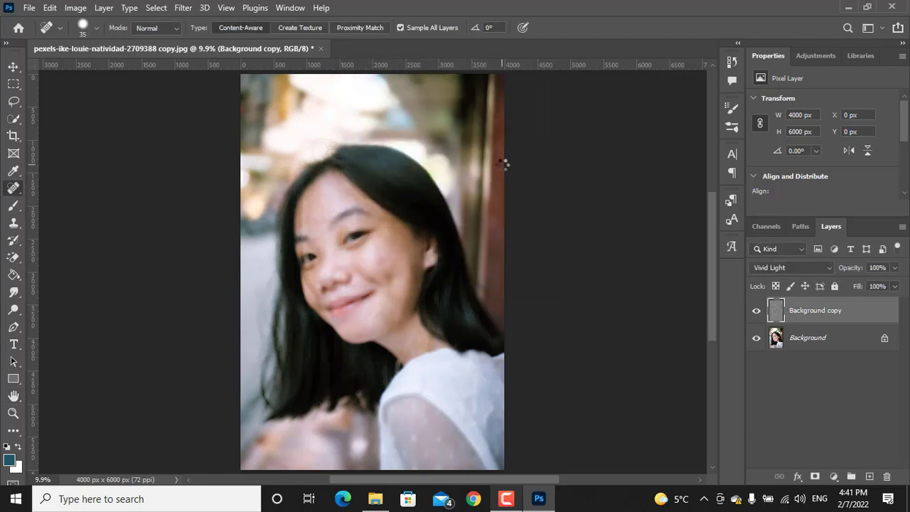
Apply a Gaussian Blur to the Background copy layer, nudging the radius slightly above 1.8 pixels.
{"action": "key", "text": "ctrl+plus"}
{"action": "key", "text": "ctrl+plus"}
{"action": "key", "text": "ctrl+plus"}
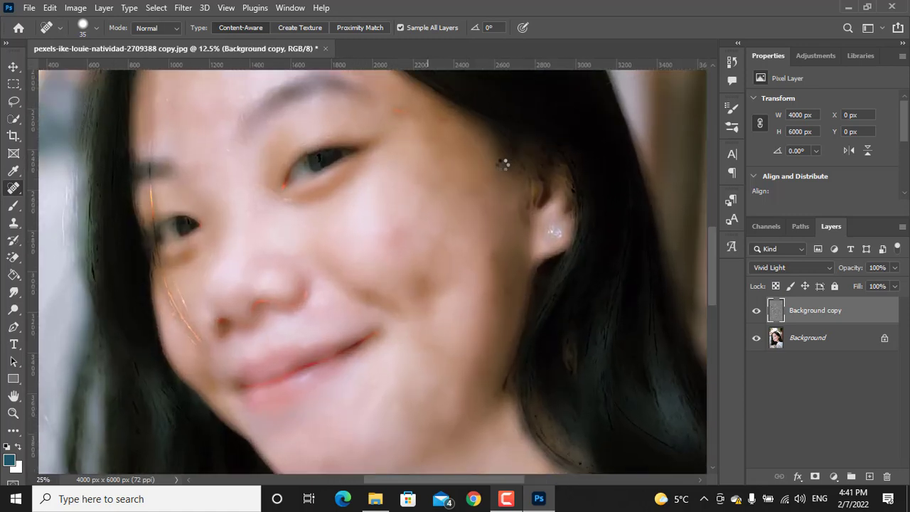
{"action": "key", "text": "ctrl+plus"}
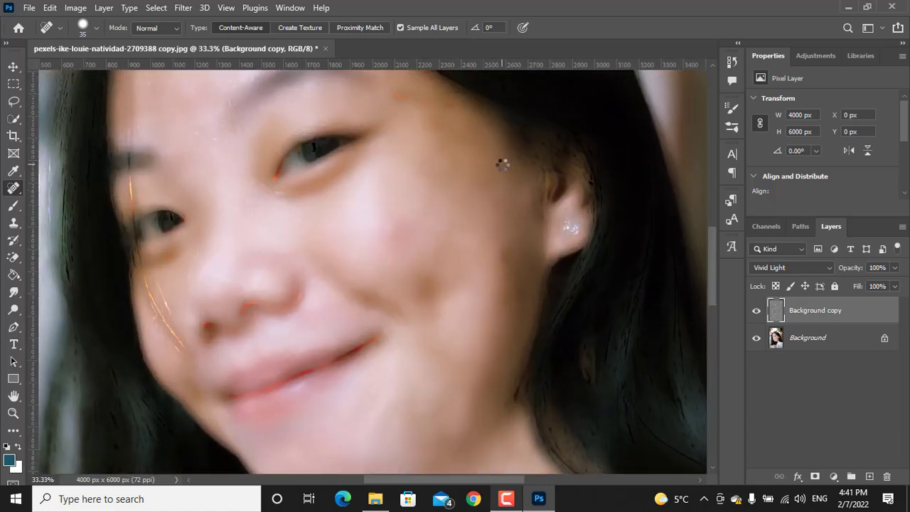
{"action": "left_click", "coordinate": [181, 7]}
{"action": "mouse_move", "coordinate": [330, 188]}
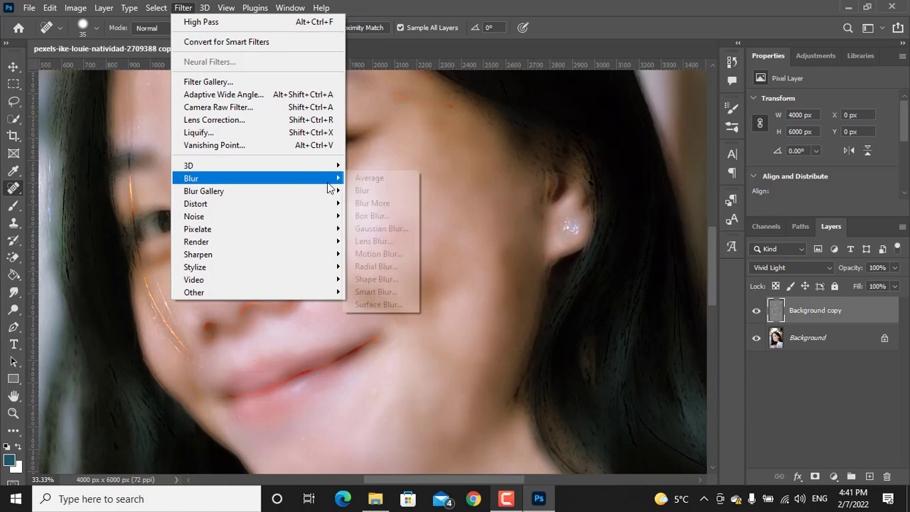
{"action": "left_click", "coordinate": [373, 228]}
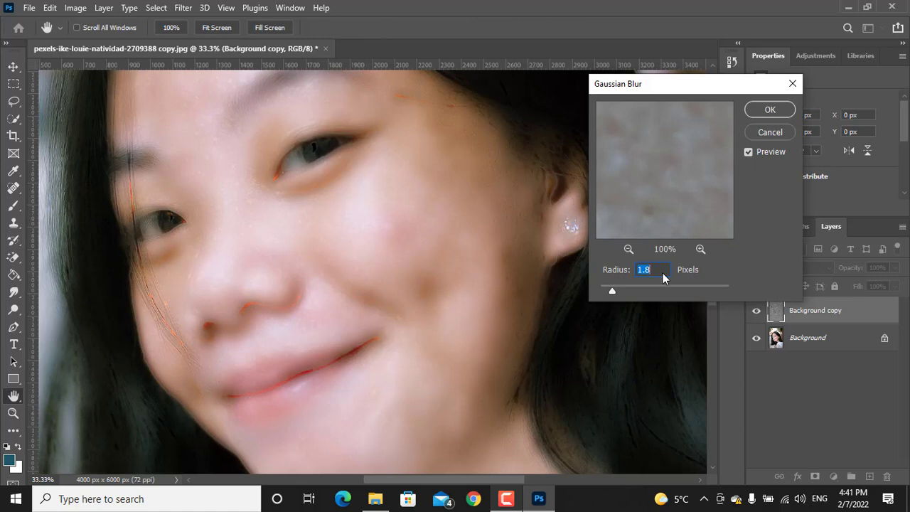
{"action": "key", "text": "Up"}
{"action": "key", "text": "Up"}
{"action": "left_click", "coordinate": [759, 112]}
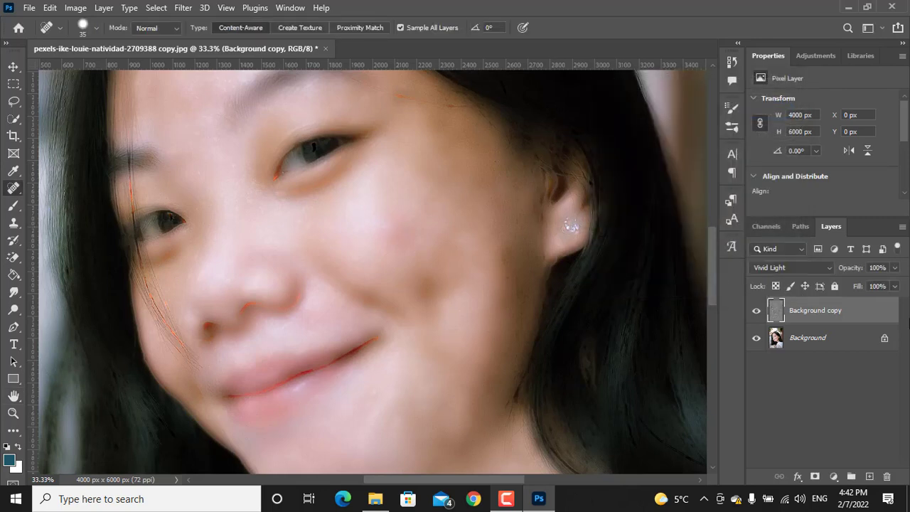
Add a layer mask to the Background copy layer and invert it to black.
{"action": "left_click", "coordinate": [814, 476]}
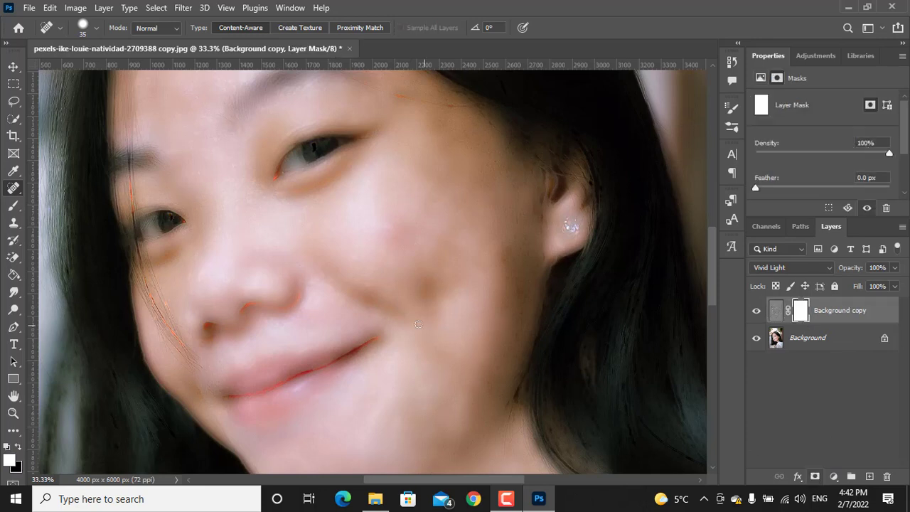
{"action": "key", "text": "ctrl+i"}
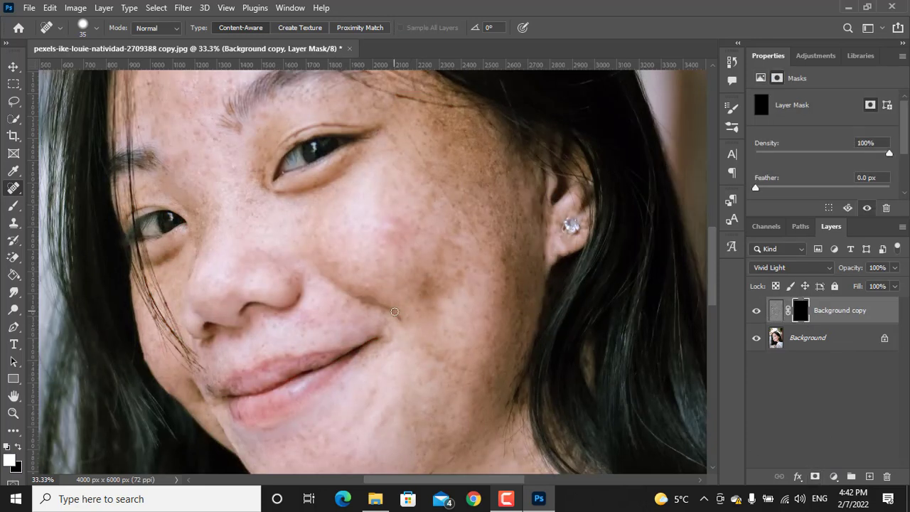
Paint white on the layer mask over the forehead skin with a 200-pixel brush at 46% flow.
{"action": "left_click", "coordinate": [10, 208]}
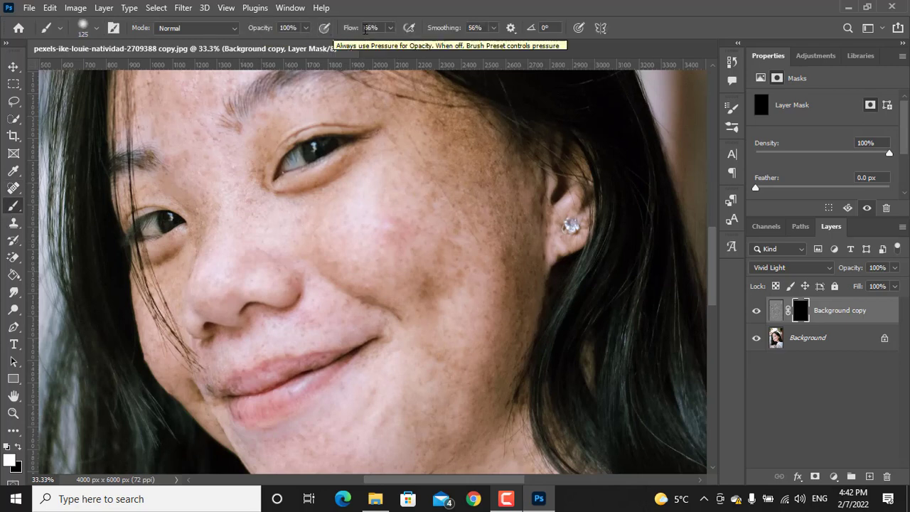
{"action": "left_click_drag", "start_coordinate": [353, 32], "coordinate": [346, 33]}
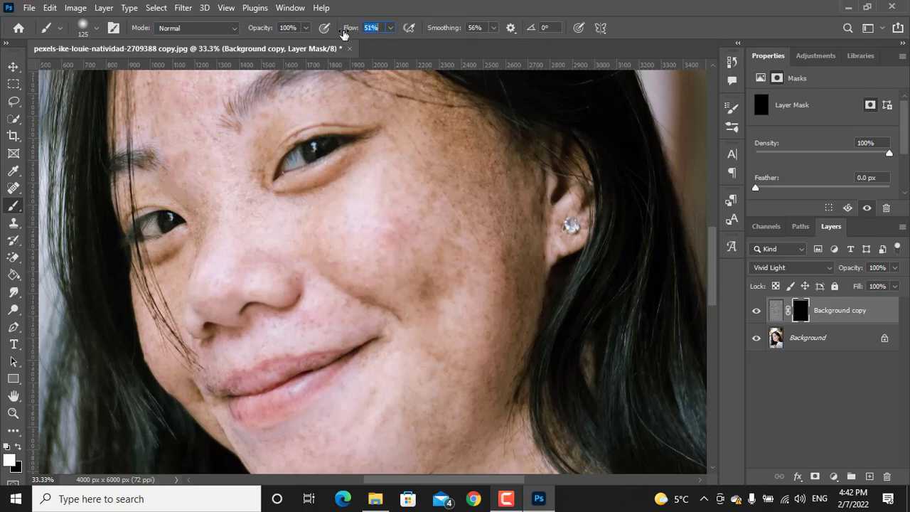
{"action": "scroll", "coordinate": [280, 132], "scroll_direction": "up", "scroll_amount": 5}
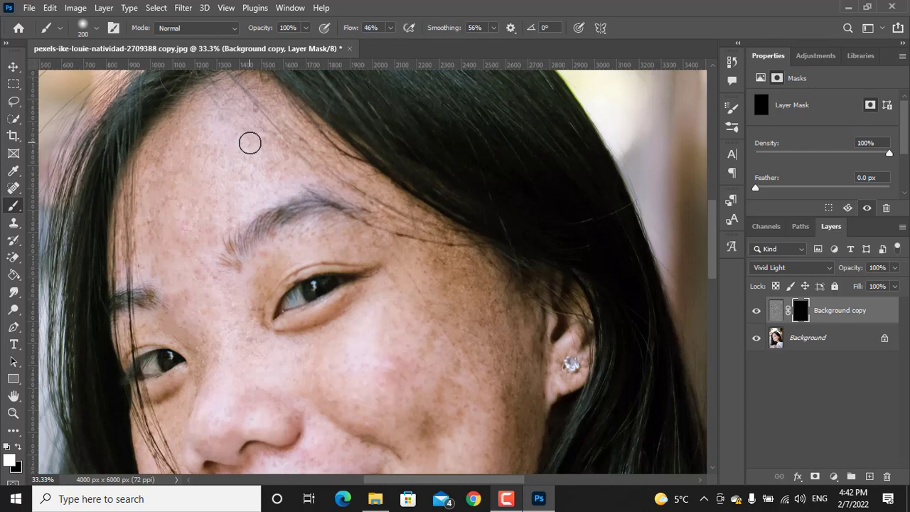
{"action": "mouse_move", "coordinate": [249, 143]}
{"action": "left_mouse_down"}
{"action": "mouse_move", "coordinate": [253, 150]}
{"action": "mouse_move", "coordinate": [219, 112]}
{"action": "mouse_move", "coordinate": [219, 146]}
{"action": "mouse_move", "coordinate": [240, 169]}
{"action": "mouse_move", "coordinate": [270, 169]}
{"action": "mouse_move", "coordinate": [248, 174]}
{"action": "left_mouse_up"}
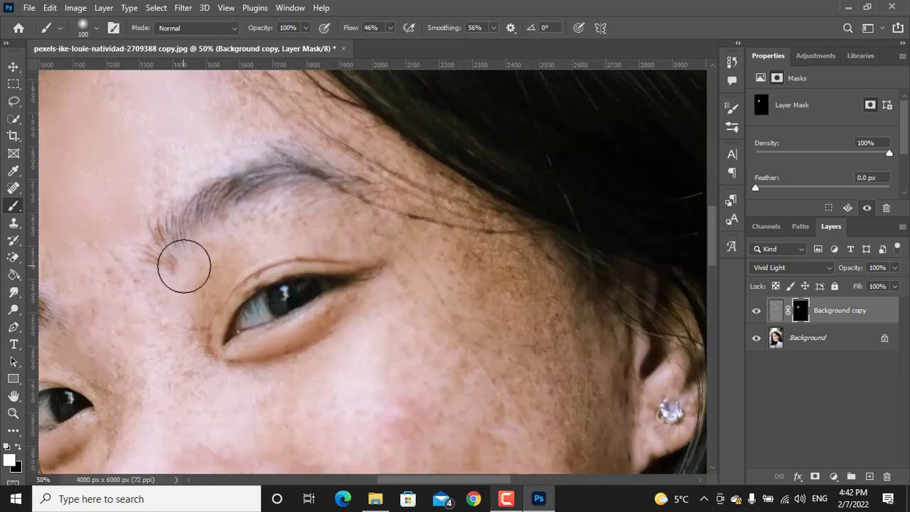
Paint white on the layer mask over the skin around the inner eyebrow and forehead, using soft brush sizes between 100 and 175 pixels.
{"action": "key", "text": "bracketleft"}
{"action": "key", "text": "bracketleft"}
{"action": "key", "text": "bracketleft"}
{"action": "key", "text": "bracketleft"}
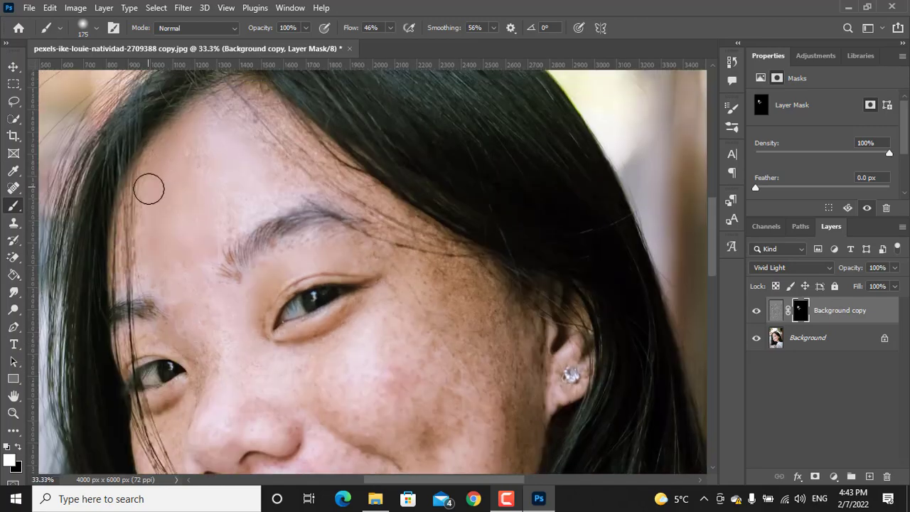
Paint white on the layer mask over the nose and the skin between the eyes with a 100-pixel brush.
{"action": "key", "text": "ctrl+plus"}
{"action": "key", "text": "ctrl+plus"}
{"action": "mouse_move", "coordinate": [180, 426]}
{"action": "left_mouse_down"}
{"action": "mouse_move", "coordinate": [175, 311]}
{"action": "mouse_move", "coordinate": [361, 179]}
{"action": "left_mouse_up"}
{"action": "key", "text": "bracketleft"}
{"action": "key", "text": "bracketleft"}
{"action": "key", "text": "bracketleft"}
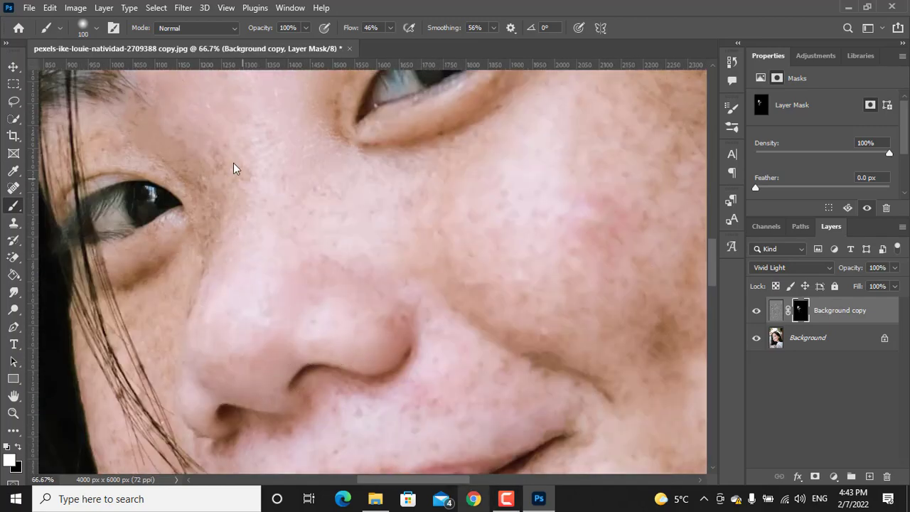
{"action": "key", "text": "bracketleft"}
Smooth the skin under the hair-side eye and down that narrow cheek on the mask, reducing the brush from 70 to 45 pixels.
{"action": "scroll", "coordinate": [144, 152], "scroll_direction": "up", "scroll_amount": 2}
{"action": "scroll", "coordinate": [144, 152], "scroll_direction": "down", "scroll_amount": 6}
{"action": "key", "text": "bracketleft"}
{"action": "key", "text": "bracketleft"}
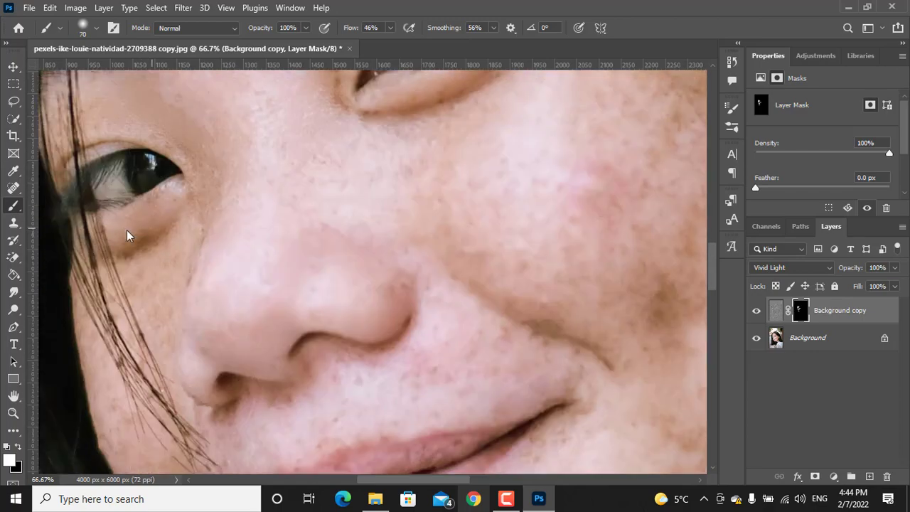
{"action": "key", "text": "bracketleft"}
{"action": "key", "text": "bracketleft"}
{"action": "key", "text": "bracketleft"}
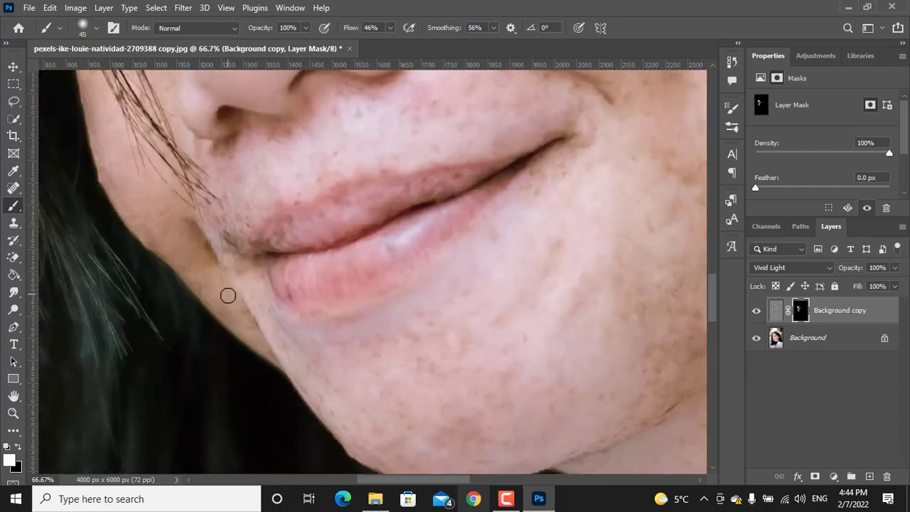
Paint white on the mask over the skin between the nose and upper lip with a 100-pixel brush.
{"action": "key", "text": "bracketright"}
{"action": "key", "text": "bracketright"}
{"action": "key", "text": "bracketright"}
{"action": "scroll", "coordinate": [365, 183], "scroll_direction": "up", "scroll_amount": 1}
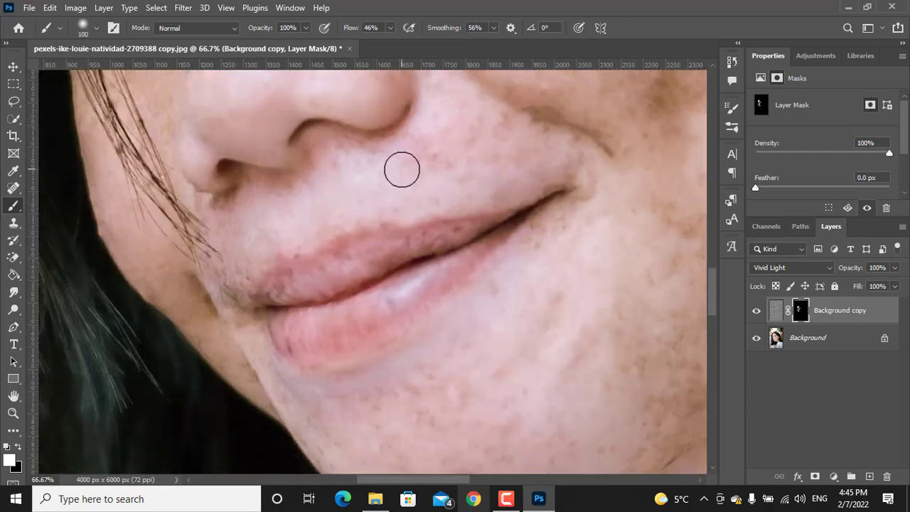
{"action": "scroll", "coordinate": [585, 285], "scroll_direction": "up", "scroll_amount": 2}
{"action": "scroll", "coordinate": [500, 175], "scroll_direction": "up", "scroll_amount": 2}
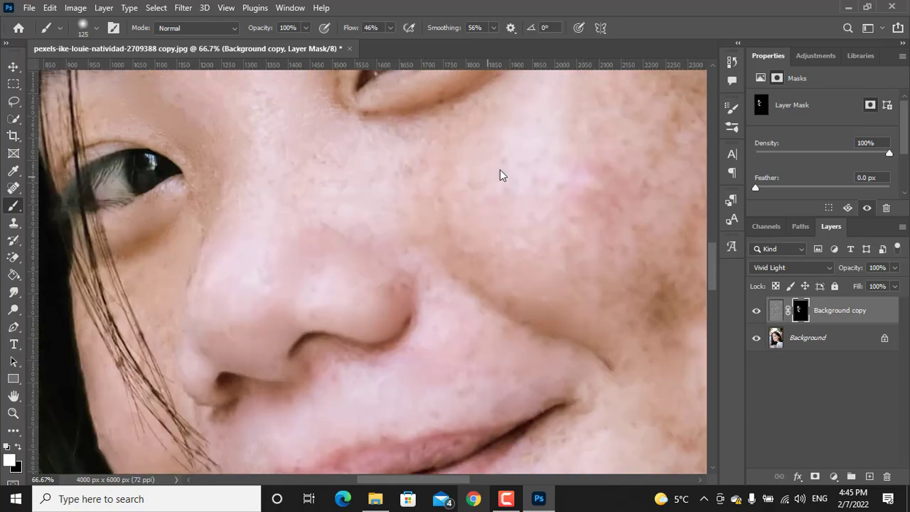
Paint white on the mask over the large cheek below the ear-side eye with an enlarged brush.
{"action": "scroll", "coordinate": [500, 174], "scroll_direction": "down", "scroll_amount": 2}
{"action": "key", "text": "bracketright"}
{"action": "key", "text": "bracketright"}
{"action": "key", "text": "bracketright"}
{"action": "key", "text": "bracketright"}
{"action": "key", "text": "bracketright"}
{"action": "key", "text": "bracketright"}
{"action": "key", "text": "bracketright"}
{"action": "scroll", "coordinate": [501, 235], "scroll_direction": "up", "scroll_amount": 2}
{"action": "scroll", "coordinate": [497, 347], "scroll_direction": "down", "scroll_amount": 3}
Paint white on the mask below the lower lip and across the chin, starting with a 90-pixel brush and enlarging it.
{"action": "key", "text": "bracketleft"}
{"action": "key", "text": "bracketleft"}
{"action": "key", "text": "bracketleft"}
{"action": "key", "text": "bracketleft"}
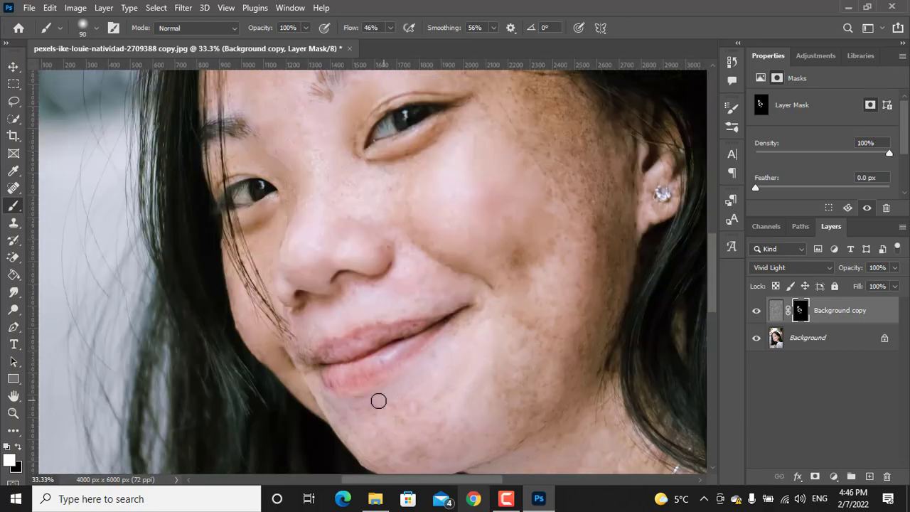
{"action": "left_click_drag", "start_coordinate": [378, 401], "coordinate": [348, 421]}
{"action": "scroll", "coordinate": [376, 422], "scroll_direction": "down", "scroll_amount": 3}
{"action": "key", "text": "bracketright"}
{"action": "key", "text": "bracketright"}
{"action": "key", "text": "bracketright"}
{"action": "key", "text": "bracketright"}
{"action": "key", "text": "bracketright"}
{"action": "left_click_drag", "start_coordinate": [416, 366], "coordinate": [383, 338]}
Smooth the skin along the ear-side jawline on the mask with a 150-pixel brush.
{"action": "scroll", "coordinate": [427, 331], "scroll_direction": "down", "scroll_amount": 3}
{"action": "scroll", "coordinate": [427, 331], "scroll_direction": "up", "scroll_amount": 3}
{"action": "key", "text": "bracketleft"}
{"action": "key", "text": "bracketleft"}
{"action": "key", "text": "bracketleft"}
{"action": "left_click_drag", "start_coordinate": [499, 355], "coordinate": [531, 331]}
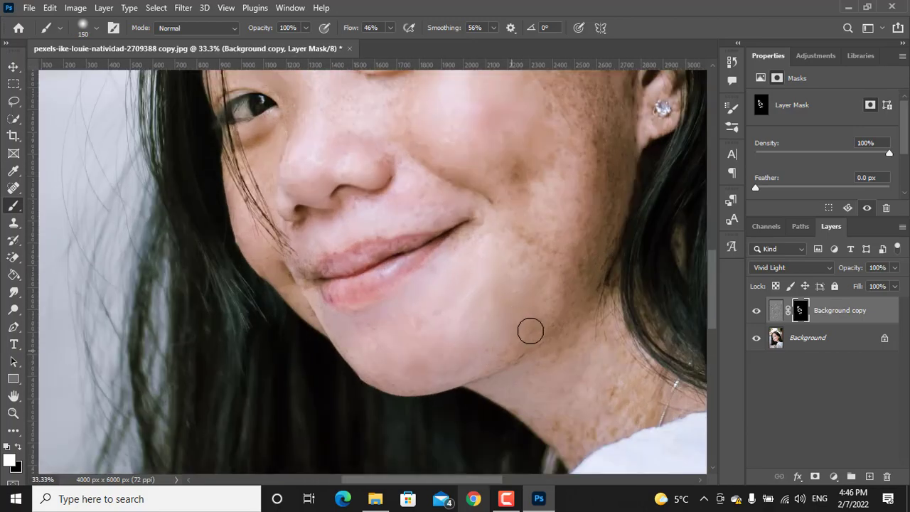
Paint white on the mask over the freckled outer cheek, from the jaw up toward the ear, with a 200-pixel brush.
{"action": "key", "text": "bracketright"}
{"action": "key", "text": "bracketright"}
{"action": "mouse_move", "coordinate": [531, 216]}
{"action": "left_mouse_down"}
{"action": "mouse_move", "coordinate": [509, 141]}
{"action": "mouse_move", "coordinate": [569, 302]}
{"action": "left_mouse_up"}
{"action": "scroll", "coordinate": [569, 302], "scroll_direction": "right", "scroll_amount": 3}
{"action": "scroll", "coordinate": [569, 302], "scroll_direction": "up", "scroll_amount": 4}
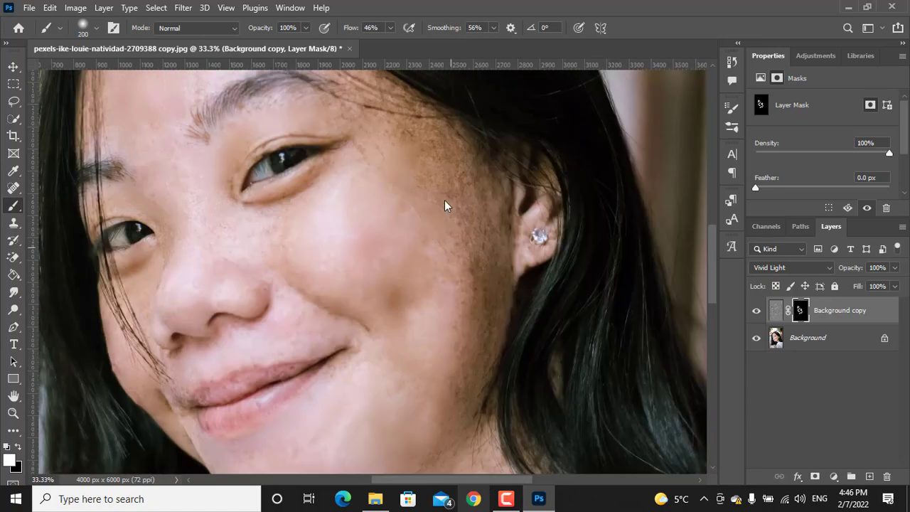
{"action": "left_click_drag", "start_coordinate": [445, 203], "coordinate": [478, 257]}
Refine the mask along the temple hairline and beside the nose, reducing the brush from 80 to 45 pixels.
{"action": "key", "text": "bracketleft"}
{"action": "key", "text": "bracketleft"}
{"action": "key", "text": "bracketleft"}
{"action": "scroll", "coordinate": [268, 155], "scroll_direction": "up", "scroll_amount": 3}
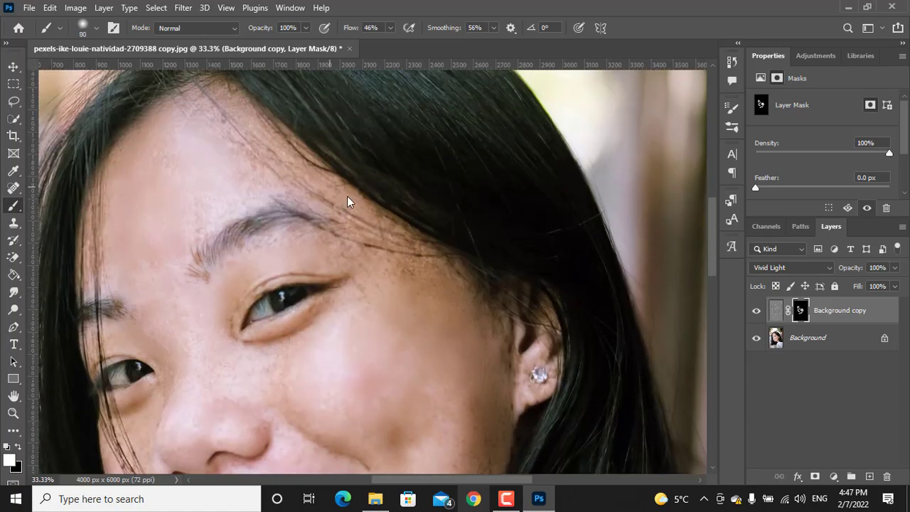
{"action": "key", "text": "bracketleft"}
{"action": "key", "text": "bracketleft"}
{"action": "scroll", "coordinate": [106, 204], "scroll_direction": "down", "scroll_amount": 4}
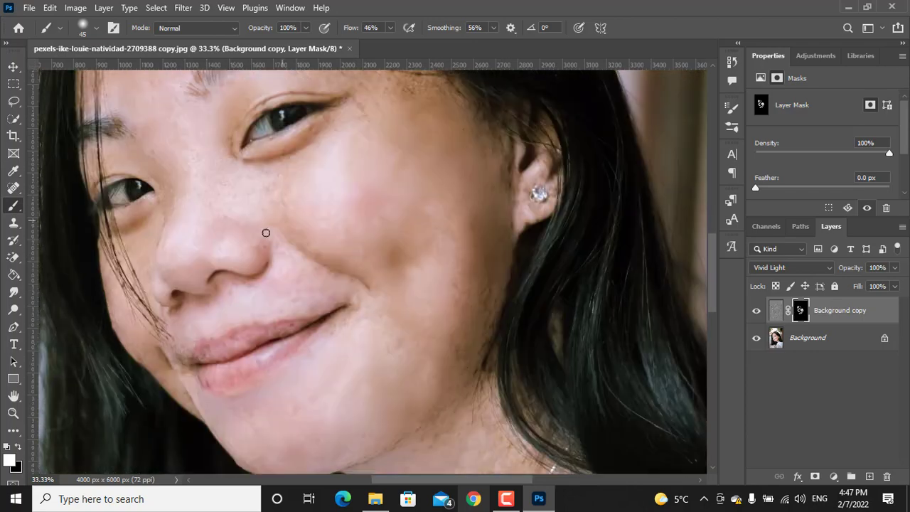
Paint white on the mask over the remaining spots on the lower cheek and jaw with a 100-pixel brush.
{"action": "scroll", "coordinate": [379, 361], "scroll_direction": "down", "scroll_amount": 3}
{"action": "scroll", "coordinate": [456, 289], "scroll_direction": "up", "scroll_amount": 5}
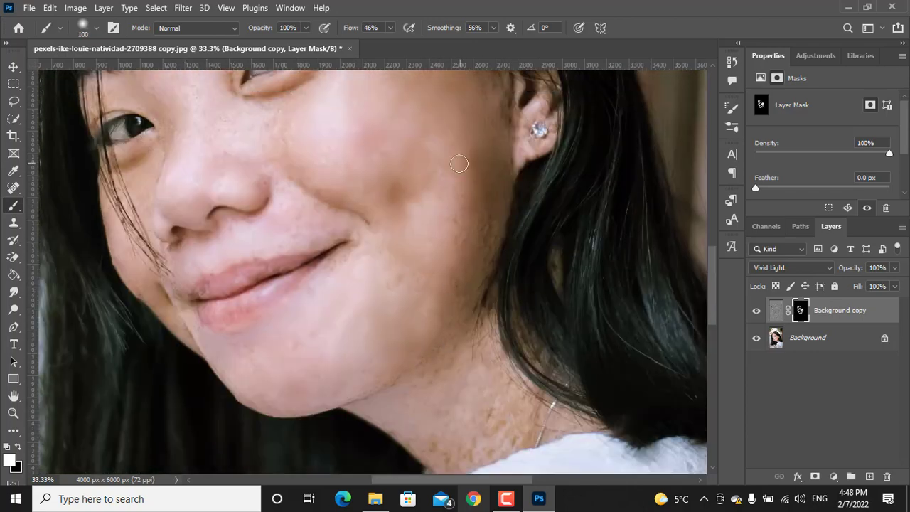
{"action": "key", "text": "bracketright"}
{"action": "scroll", "coordinate": [293, 207], "scroll_direction": "up", "scroll_amount": 1}
Smooth the skin around the outer corner of the ear-side eye on the mask with a 35-pixel brush.
{"action": "key", "text": "ctrl+plus"}
{"action": "key", "text": "ctrl+plus"}
{"action": "scroll", "coordinate": [266, 223], "scroll_direction": "up", "scroll_amount": 5}
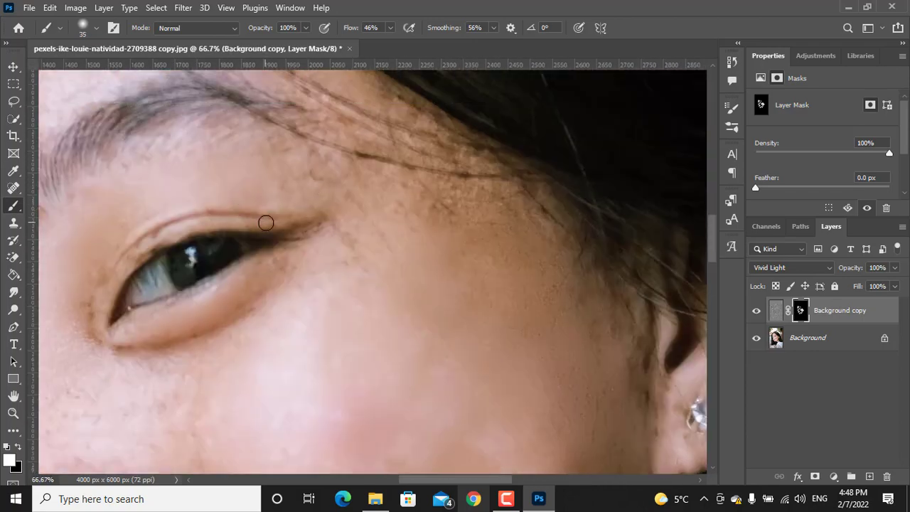
{"action": "key", "text": "bracketleft"}
{"action": "scroll", "coordinate": [337, 129], "scroll_direction": "up", "scroll_amount": 1}
Smooth the cheek edge beside the ear and the temple beside the eyebrow on the mask with an 80 to 100-pixel brush.
{"action": "key", "text": "ctrl+minus"}
{"action": "key", "text": "ctrl+minus"}
{"action": "key", "text": "ctrl+minus"}
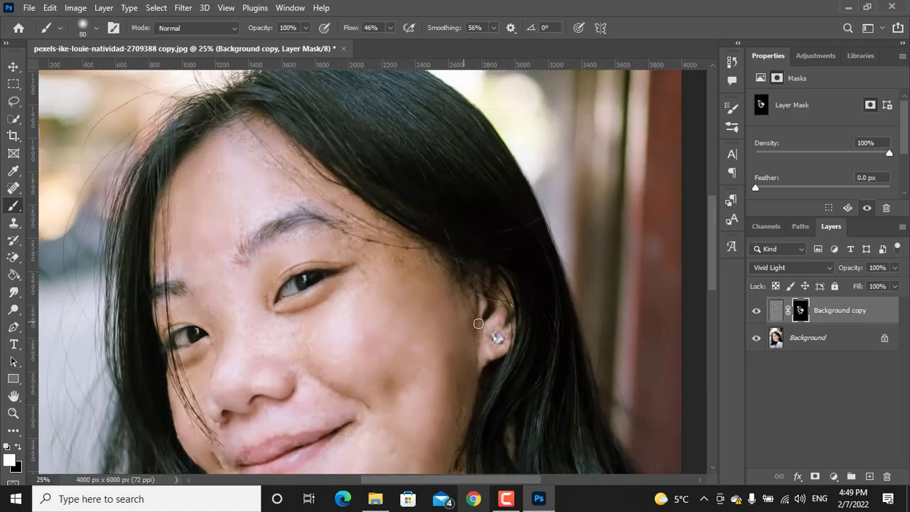
{"action": "key", "text": "bracketright"}
{"action": "key", "text": "bracketright"}
{"action": "key", "text": "bracketright"}
{"action": "key", "text": "bracketright"}
{"action": "scroll", "coordinate": [214, 214], "scroll_direction": "up", "scroll_amount": 1}
{"action": "key", "text": "ctrl+plus"}
{"action": "key", "text": "ctrl+plus"}
{"action": "scroll", "coordinate": [339, 194], "scroll_direction": "up", "scroll_amount": 6}
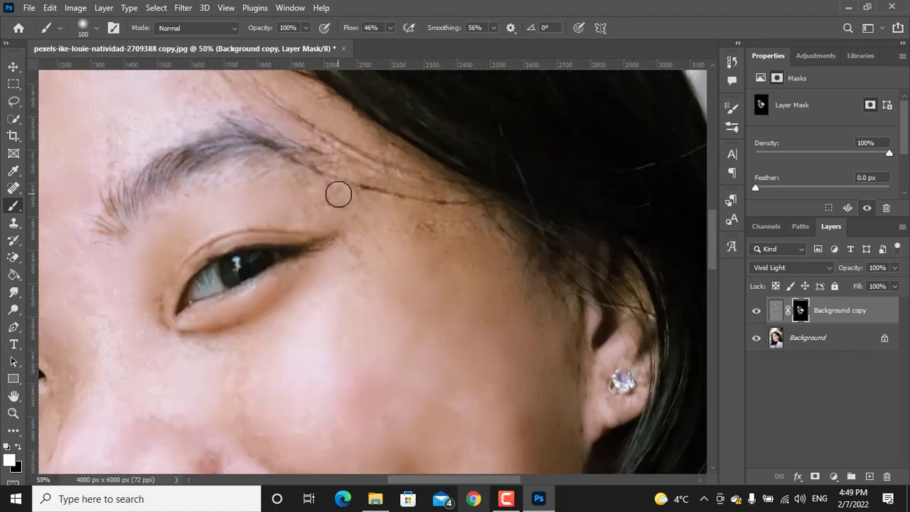
Paint white on the mask over the skin around the hair-side eye with a 35-pixel brush.
{"action": "scroll", "coordinate": [195, 259], "scroll_direction": "left", "scroll_amount": 5}
{"action": "scroll", "coordinate": [222, 257], "scroll_direction": "down", "scroll_amount": 2}
{"action": "scroll", "coordinate": [223, 257], "scroll_direction": "down", "scroll_amount": 1}
{"action": "key", "text": "bracketleft"}
{"action": "key", "text": "bracketleft"}
{"action": "key", "text": "bracketleft"}
{"action": "key", "text": "bracketleft"}
{"action": "key", "text": "bracketleft"}
{"action": "key", "text": "bracketleft"}
{"action": "scroll", "coordinate": [230, 246], "scroll_direction": "down", "scroll_amount": 16}
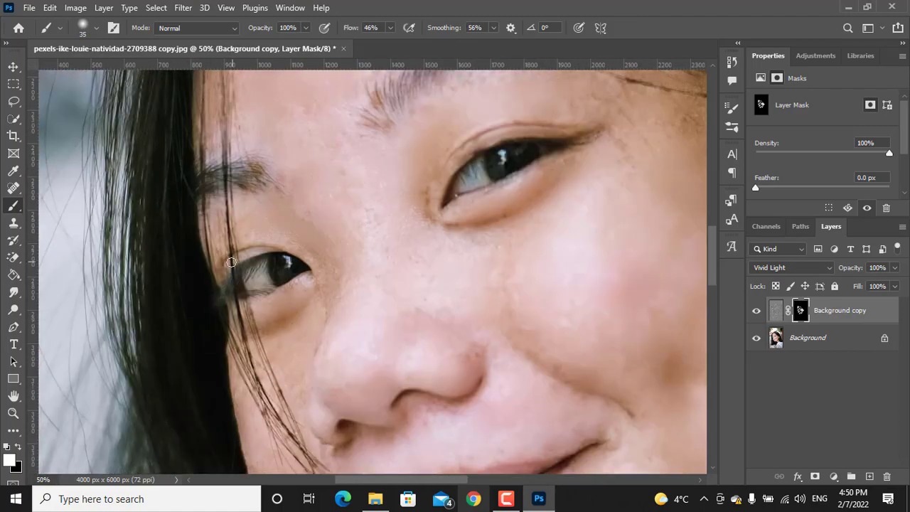
Paint white on the mask over the freckled neck with the brush enlarged to 175 pixels.
{"action": "left_click_drag", "start_coordinate": [439, 480], "coordinate": [508, 486]}
{"action": "scroll", "coordinate": [424, 259], "scroll_direction": "down", "scroll_amount": 2}
{"action": "key", "text": "bracketright"}
{"action": "key", "text": "bracketright"}
{"action": "key", "text": "bracketright"}
{"action": "key", "text": "bracketright"}
{"action": "key", "text": "bracketright"}
{"action": "key", "text": "bracketright"}
{"action": "key", "text": "bracketright"}
{"action": "key", "text": "bracketright"}
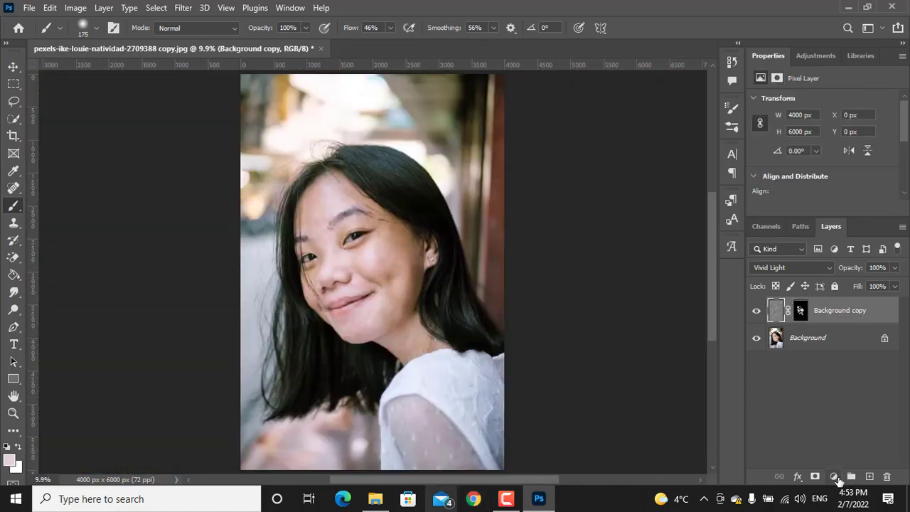
Add a Levels adjustment layer above the Background copy layer and shift its midtone input toward the shadows to brighten the portrait.
{"action": "left_click", "coordinate": [836, 478]}
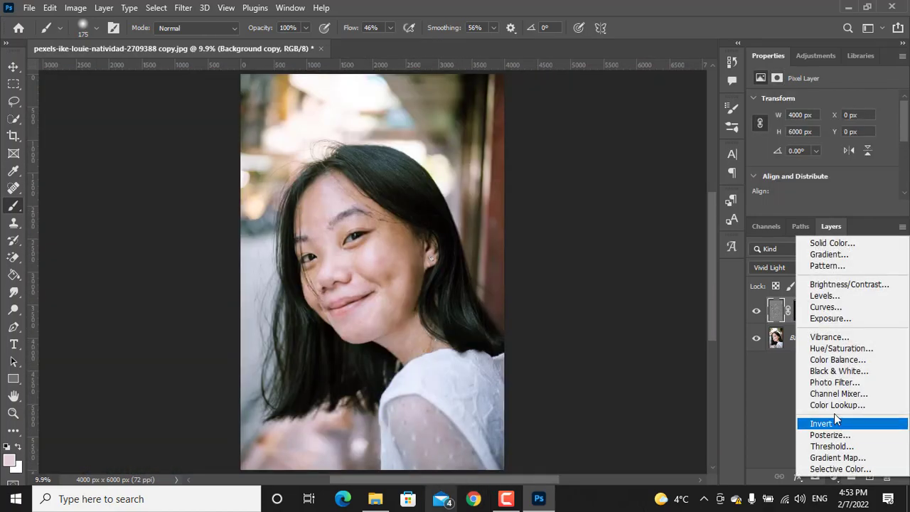
{"action": "left_click", "coordinate": [837, 297]}
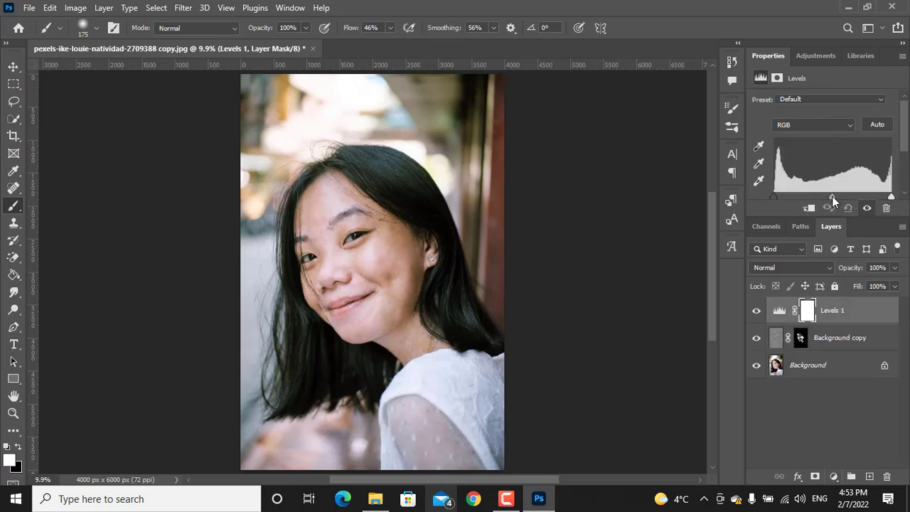
{"action": "left_click", "coordinate": [832, 197]}
{"action": "left_click_drag", "start_coordinate": [821, 197], "coordinate": [811, 196]}
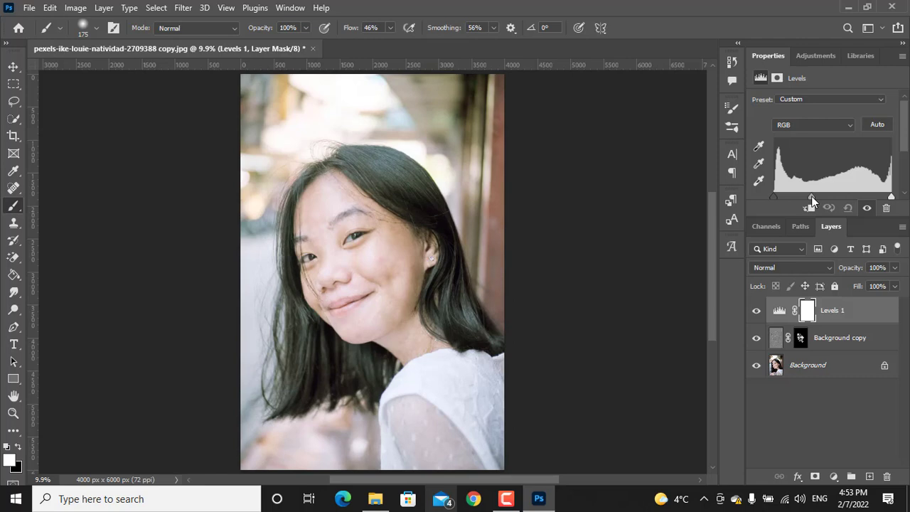
Paint black on the Levels layer mask over the hair with a 1400-pixel brush to restore its darkness.
{"action": "left_click", "coordinate": [807, 314]}
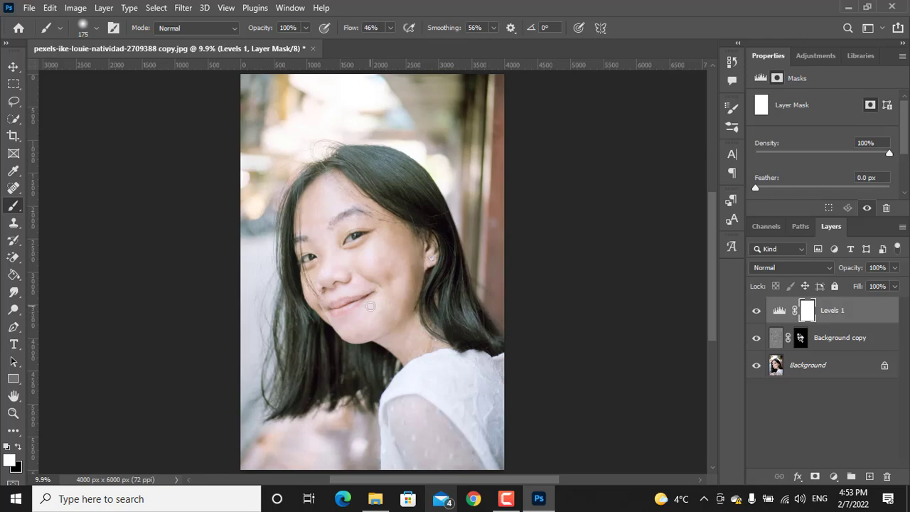
{"action": "left_click", "coordinate": [19, 447]}
{"action": "key", "text": "bracketright"}
{"action": "key", "text": "bracketright"}
{"action": "key", "text": "bracketright"}
{"action": "key", "text": "bracketright"}
{"action": "key", "text": "bracketright"}
{"action": "key", "text": "bracketright"}
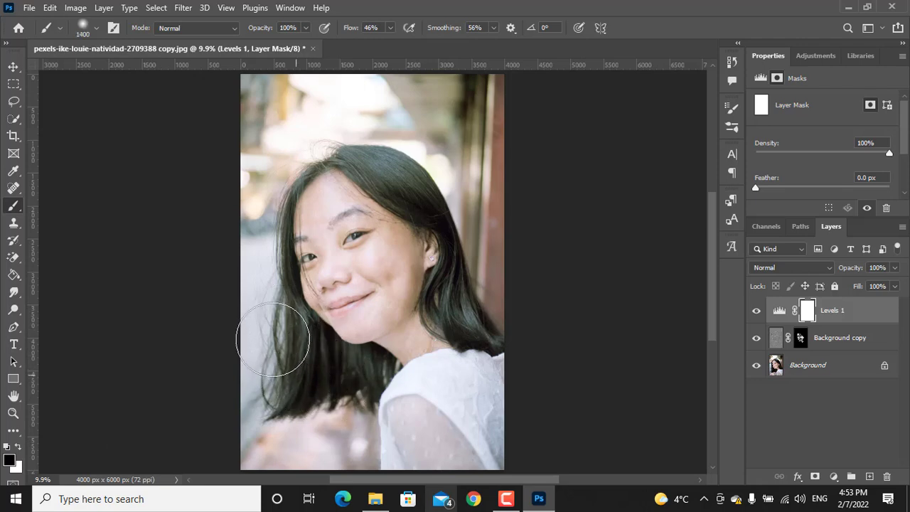
{"action": "mouse_move", "coordinate": [427, 160]}
{"action": "left_mouse_down"}
{"action": "mouse_move", "coordinate": [493, 250]}
{"action": "mouse_move", "coordinate": [498, 307]}
{"action": "mouse_move", "coordinate": [462, 263]}
{"action": "left_mouse_up"}
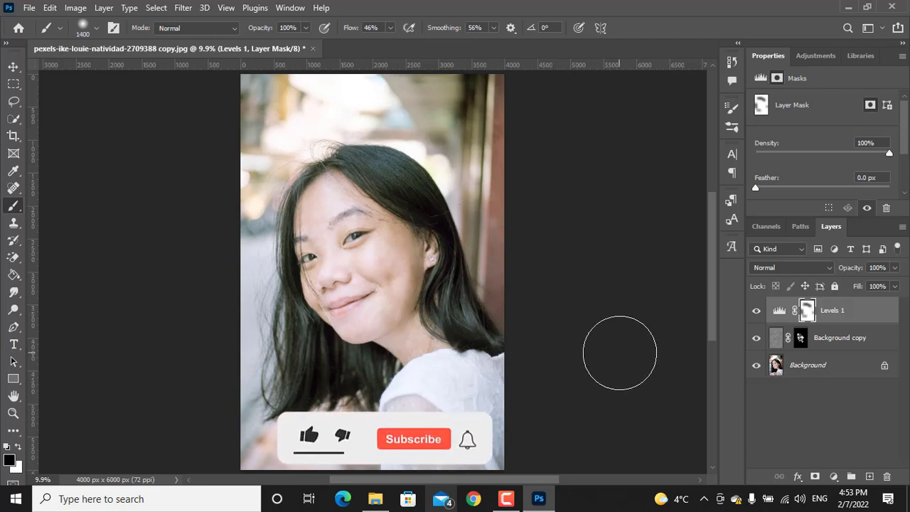
{"action": "key", "text": "ctrl+plus"}
{"action": "key", "text": "ctrl+plus"}
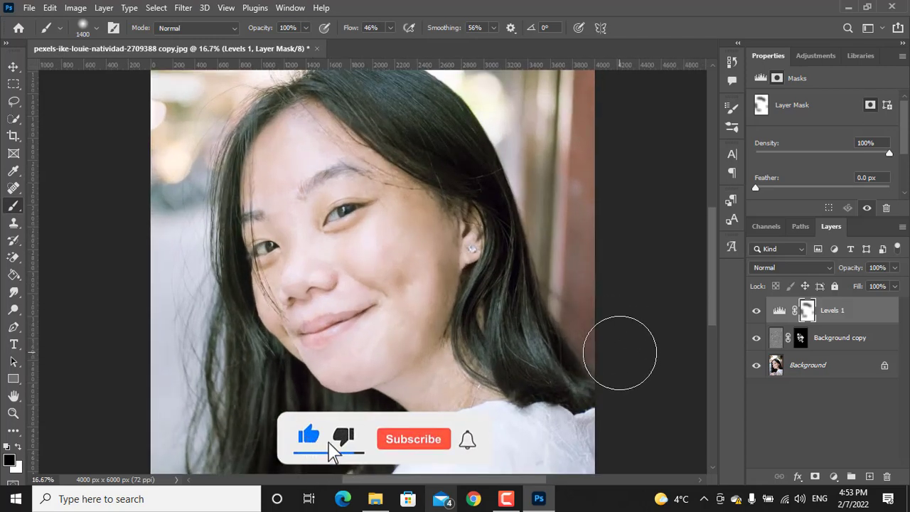
{"action": "key", "text": "ctrl+plus"}
{"action": "key", "text": "ctrl+minus"}
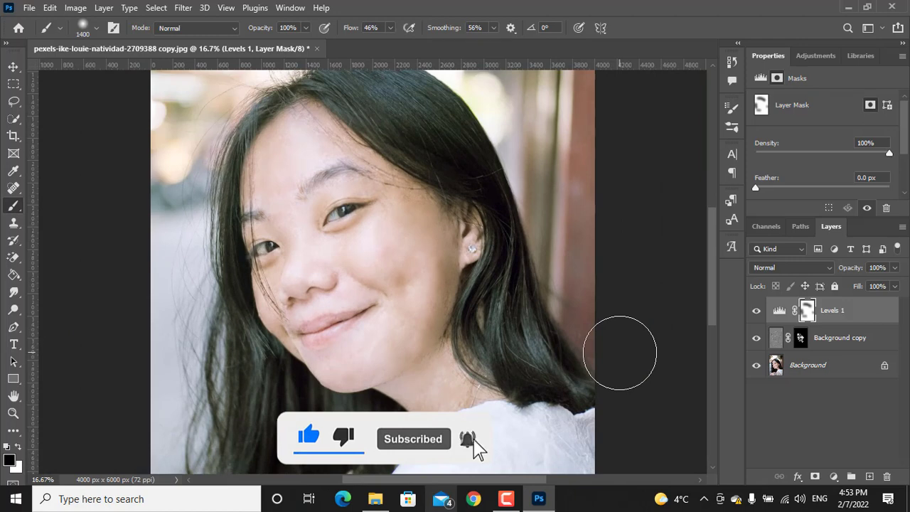